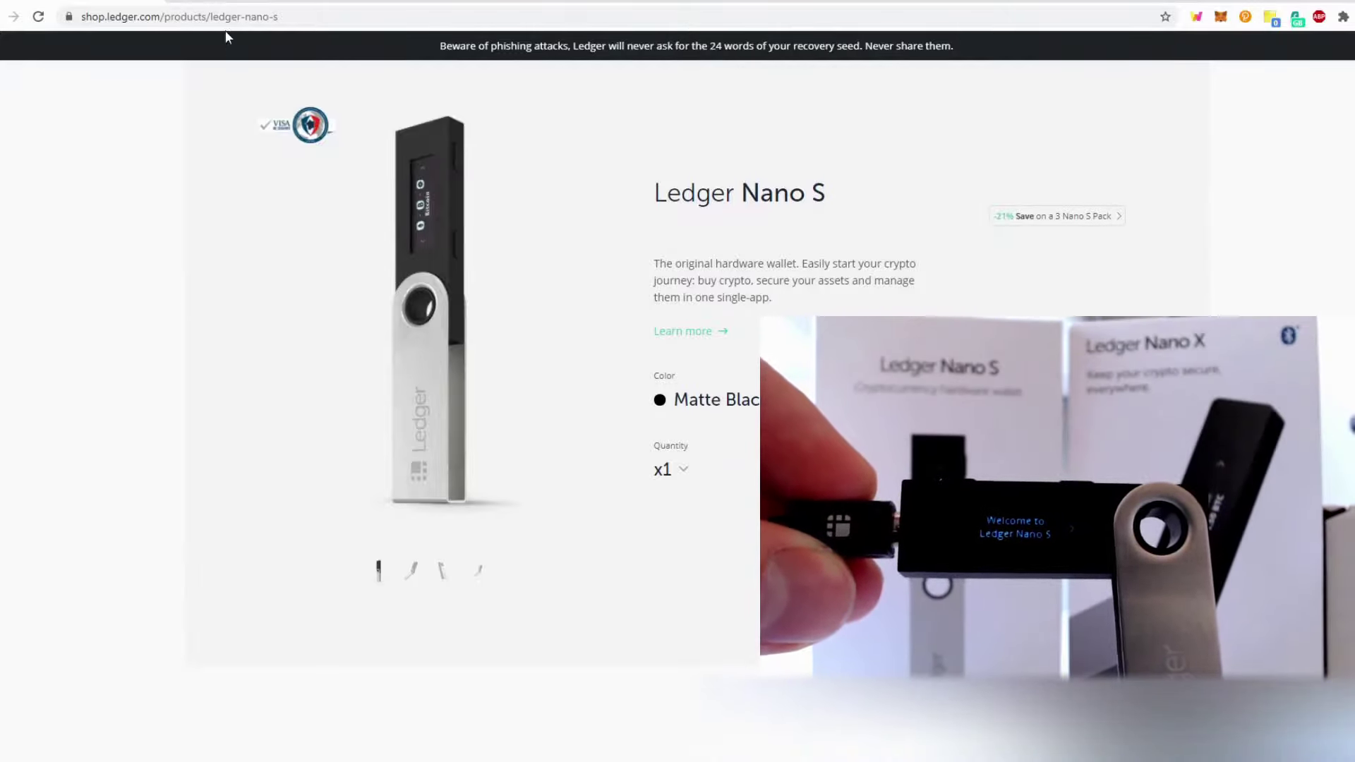
Go to the ledger.com Ledger Live download page
click(254, 1)
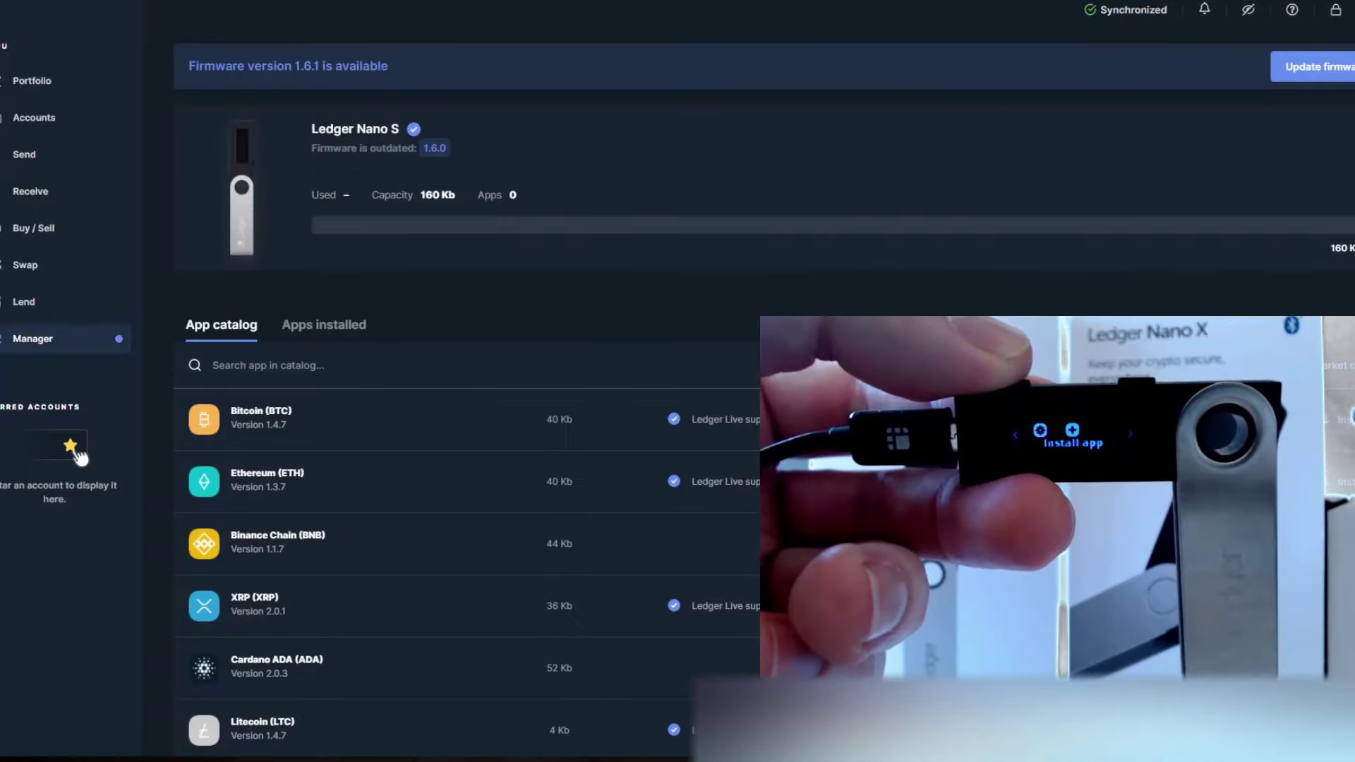
Install the Bitcoin (BTC) and Ethereum (ETH) apps on the Nano S from Manager's App catalog
scroll(653, 387, down, 2)
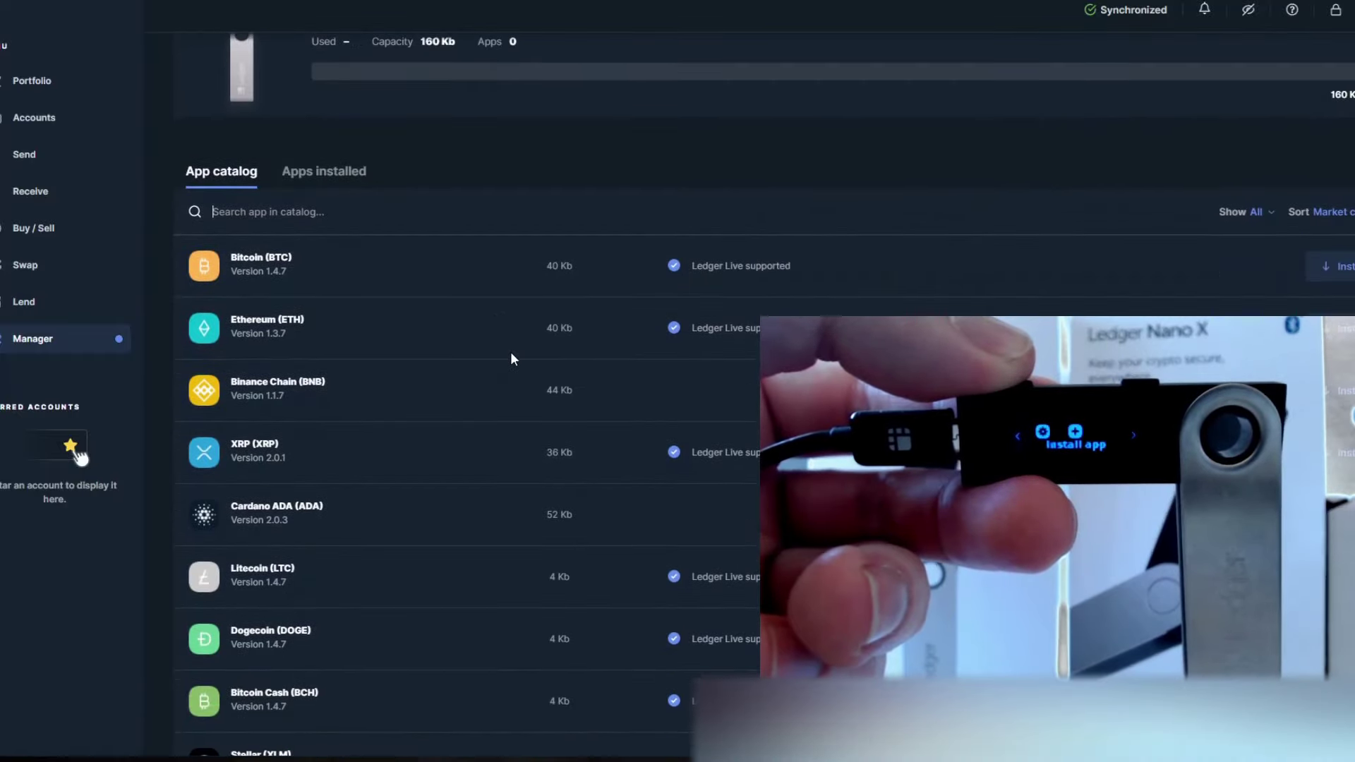
scroll(345, 311, down, 1)
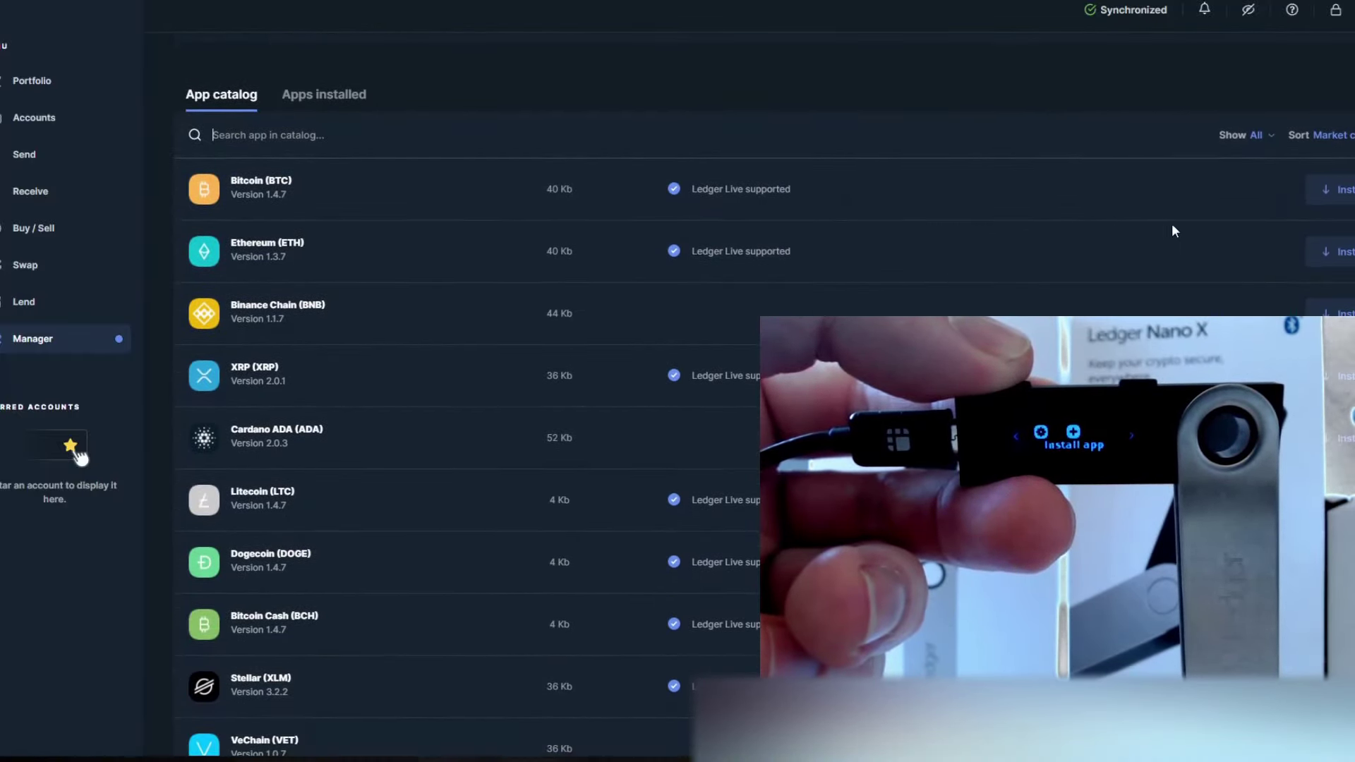
click(1342, 194)
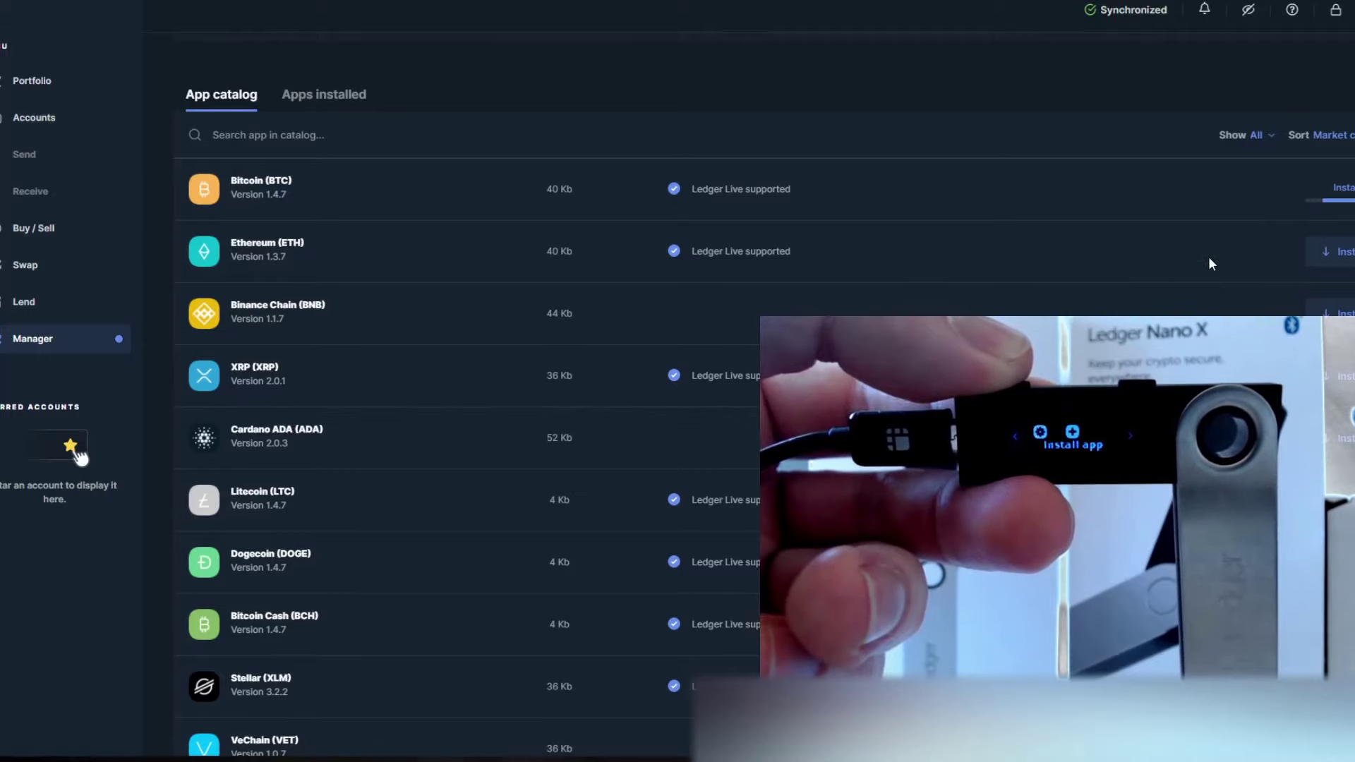
click(1334, 252)
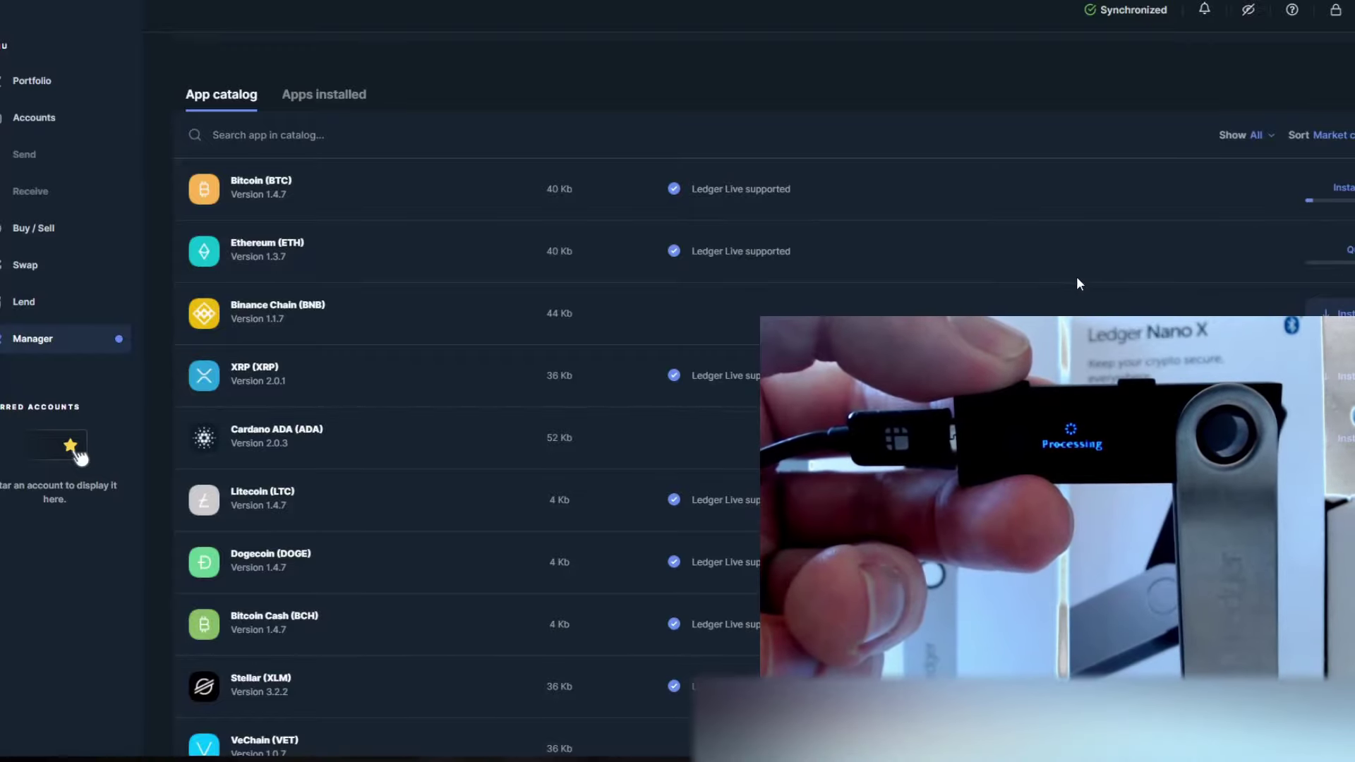
scroll(531, 281, up, 4)
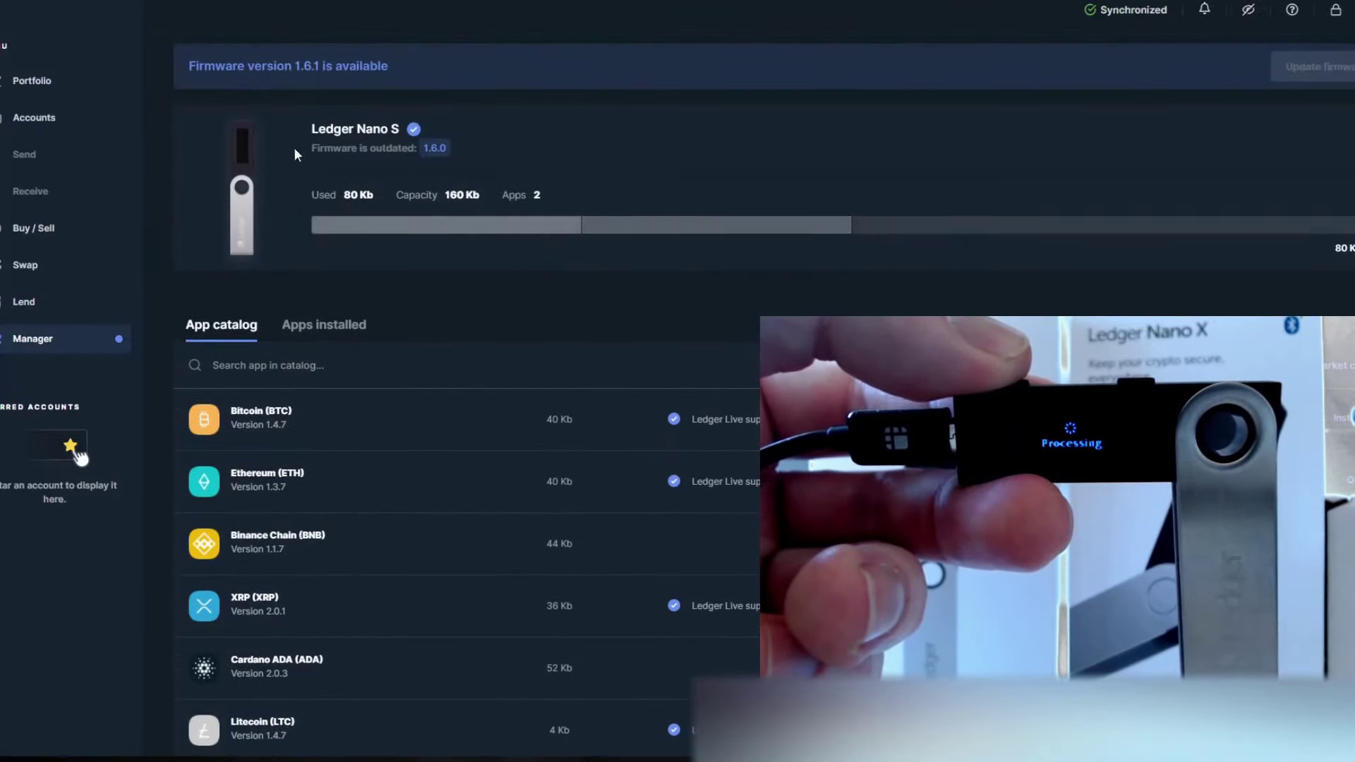
mouse_move(378, 230)
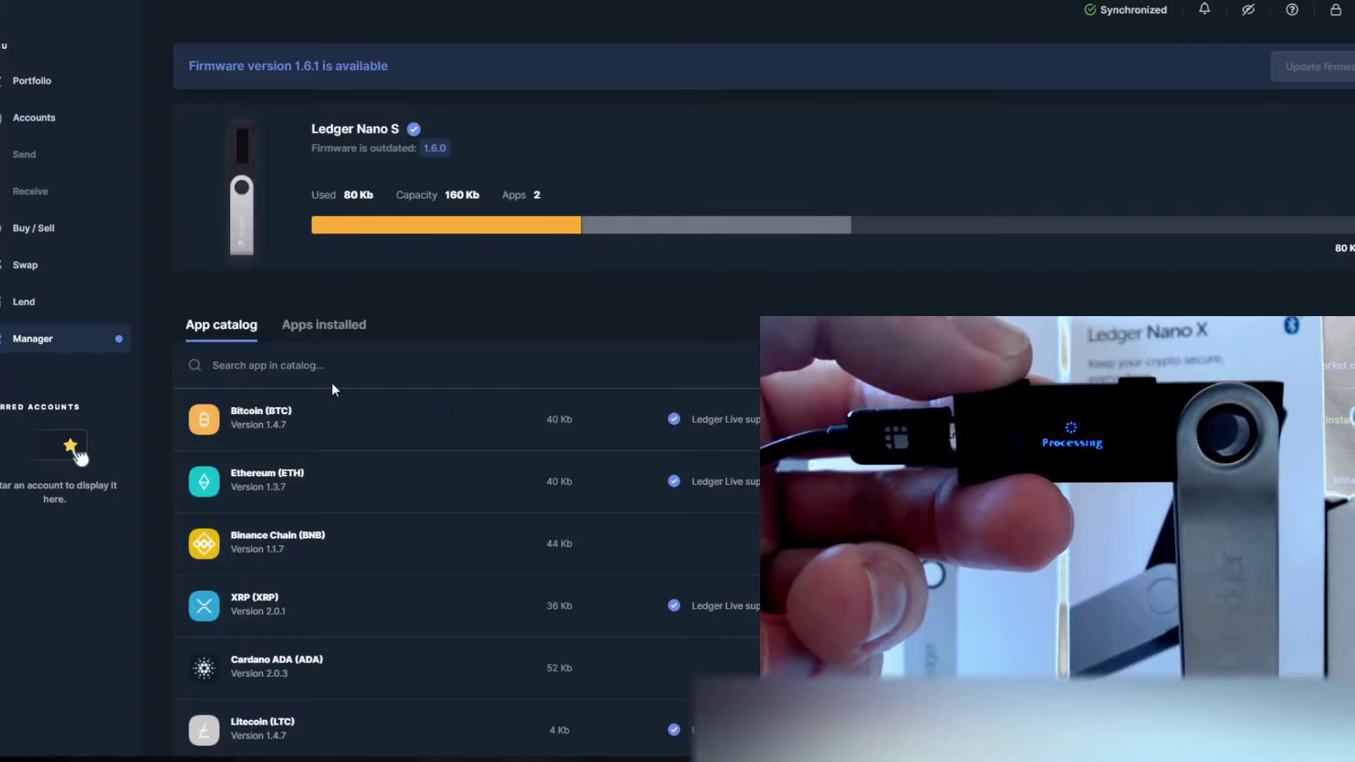
scroll(333, 385, down, 3)
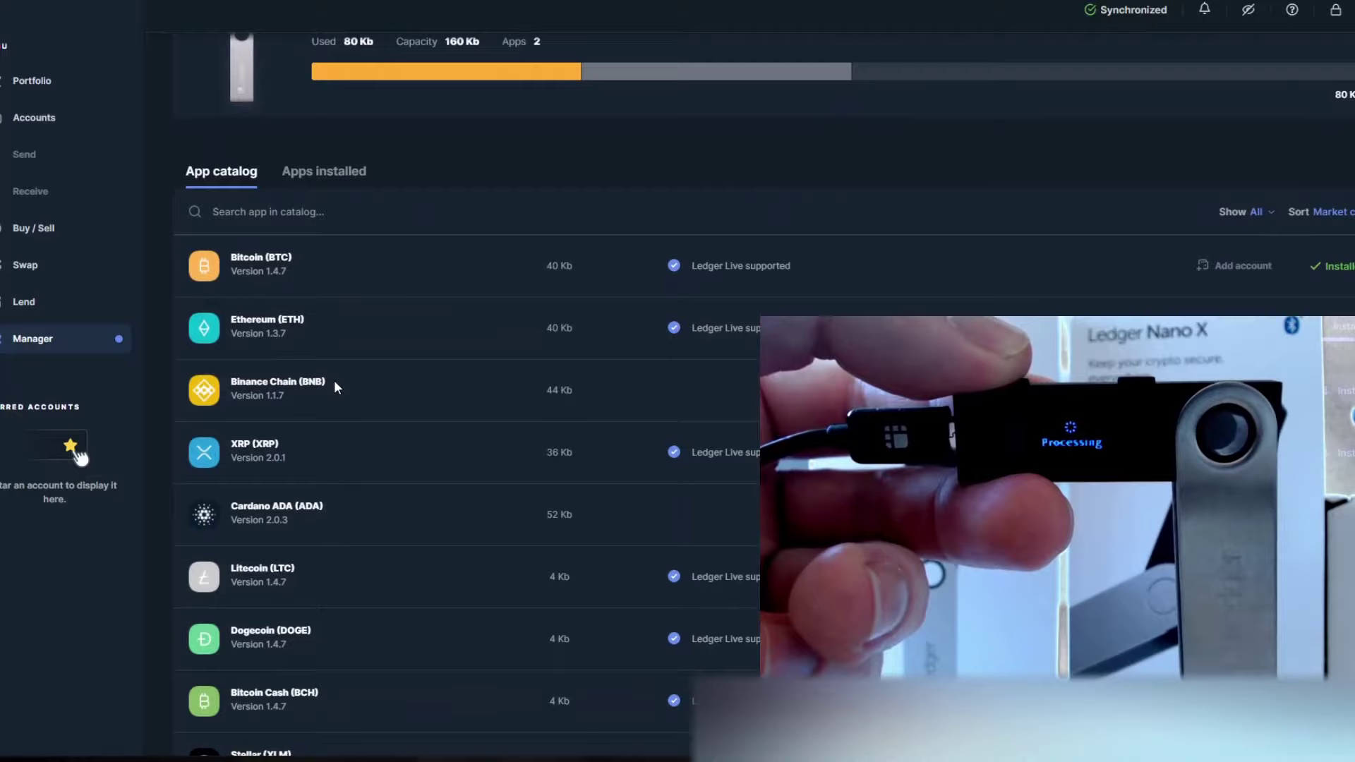
scroll(333, 384, down, 5)
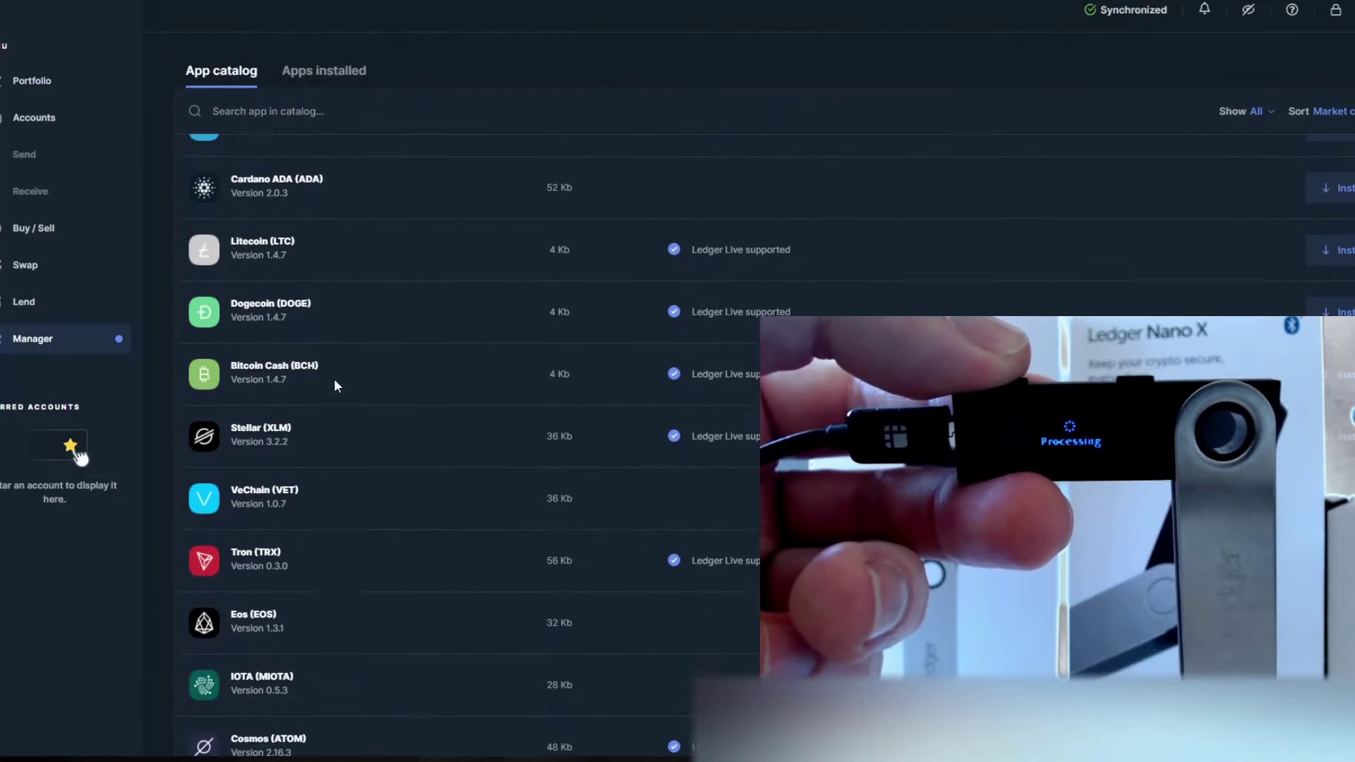
scroll(336, 384, down, 1)
scroll(335, 378, up, 9)
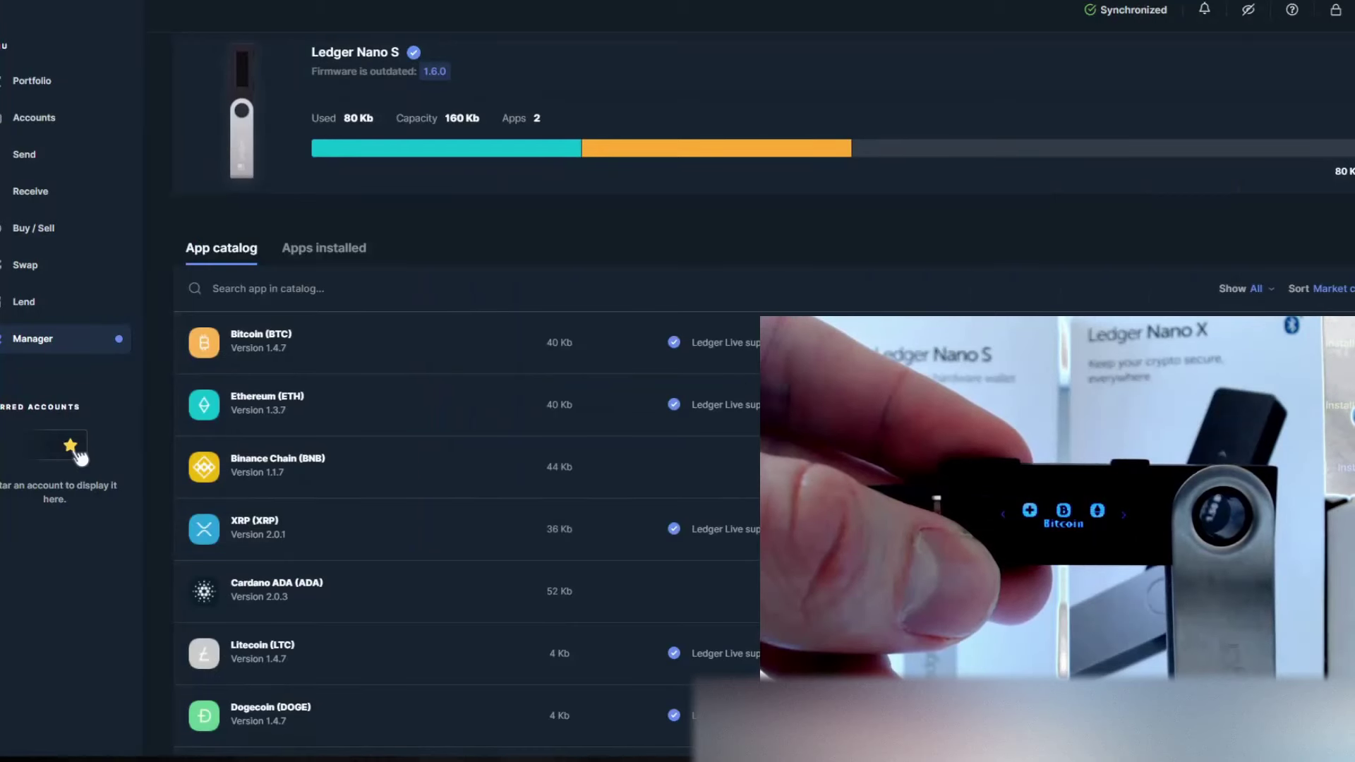
scroll(692, 295, down, 2)
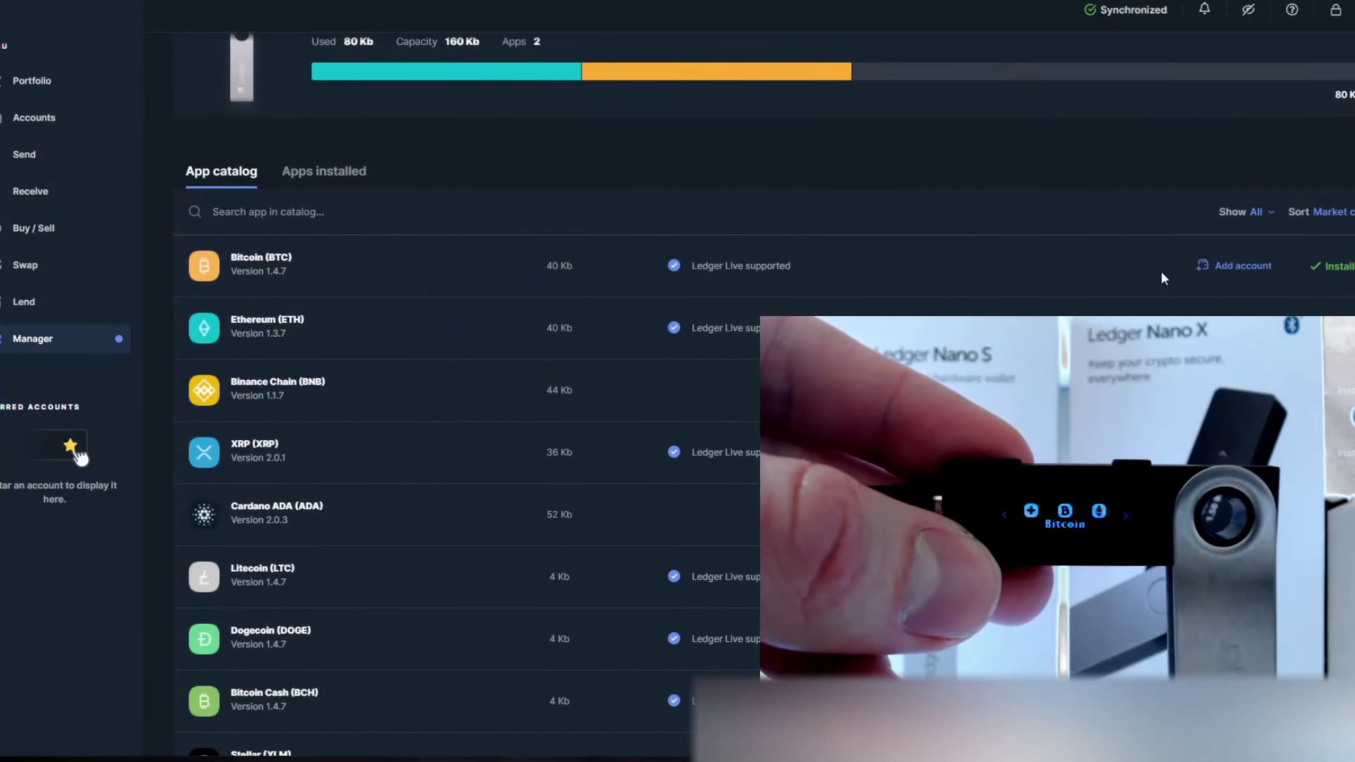
Add a new Bitcoin account through the device, naming it 'S TEST BTC'
click(1227, 267)
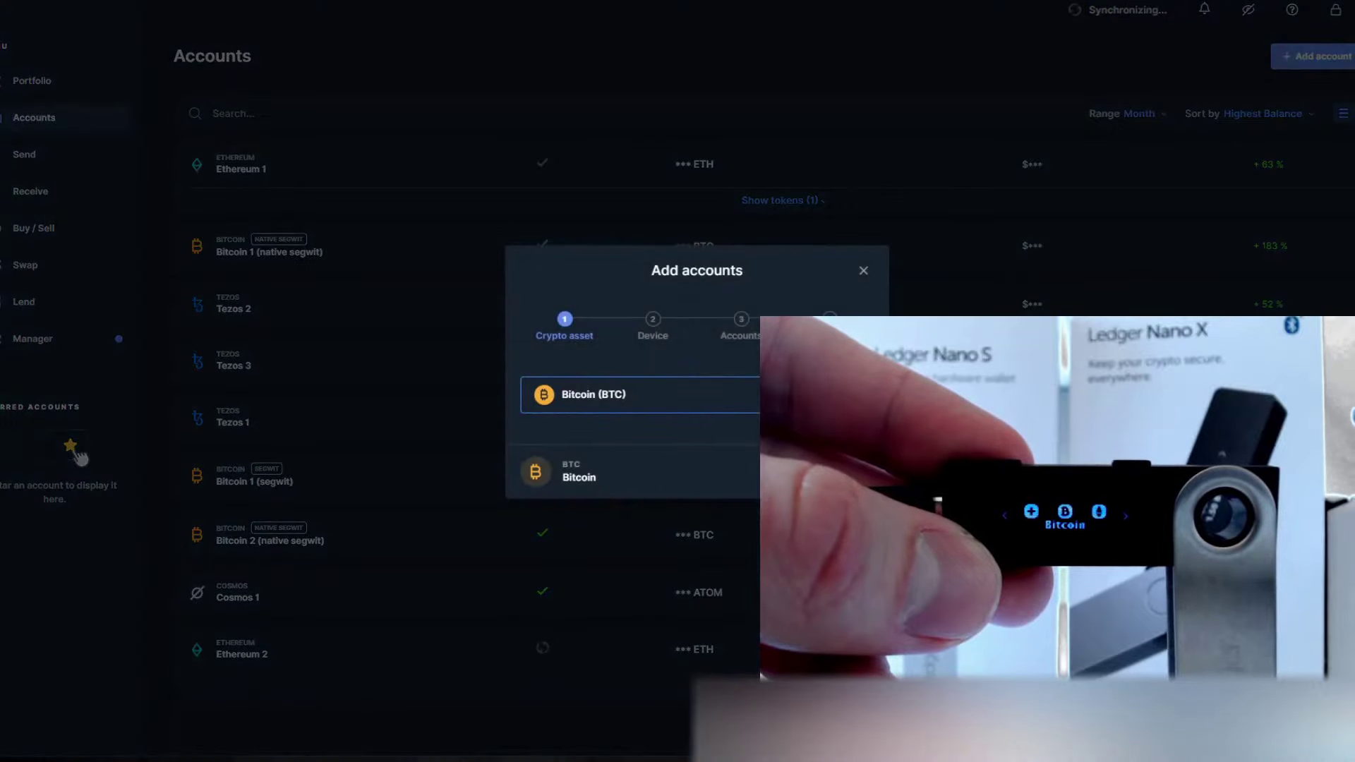
key(Return)
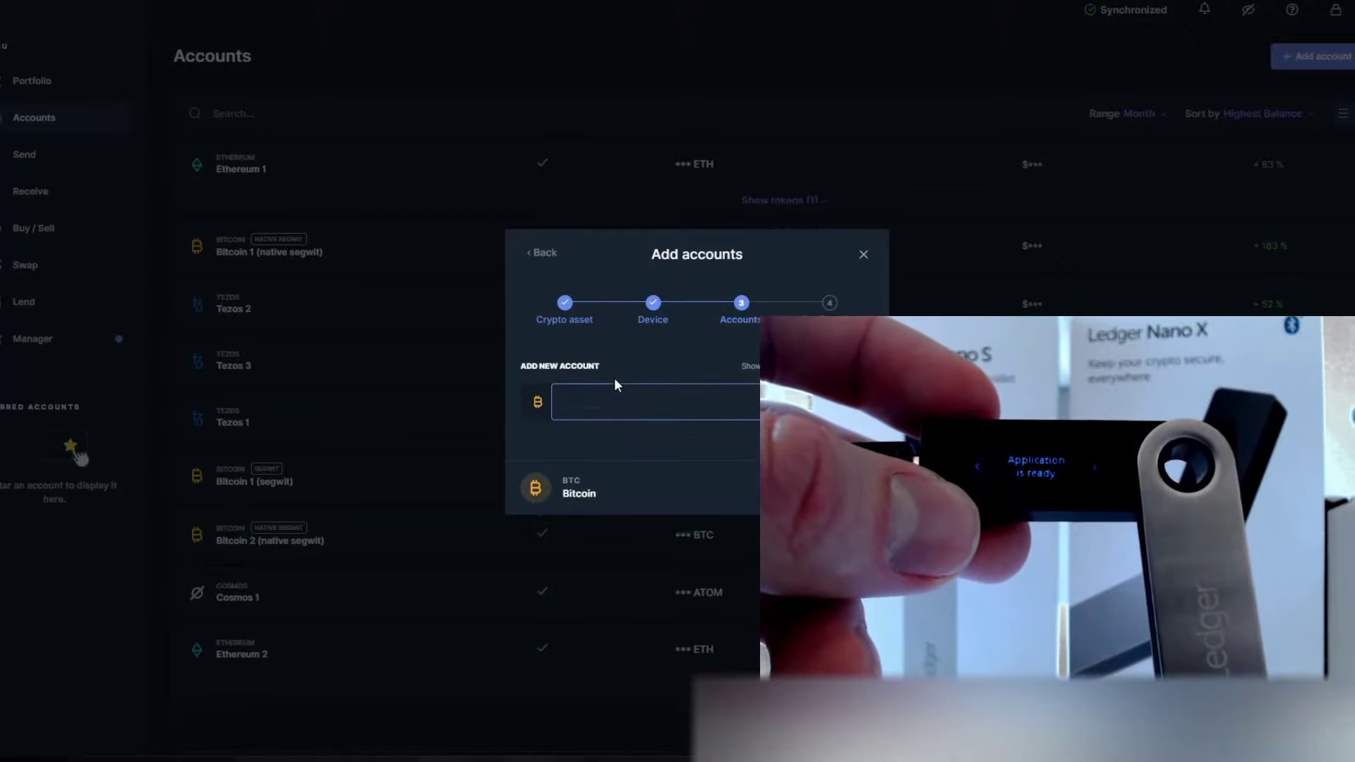
text(S)
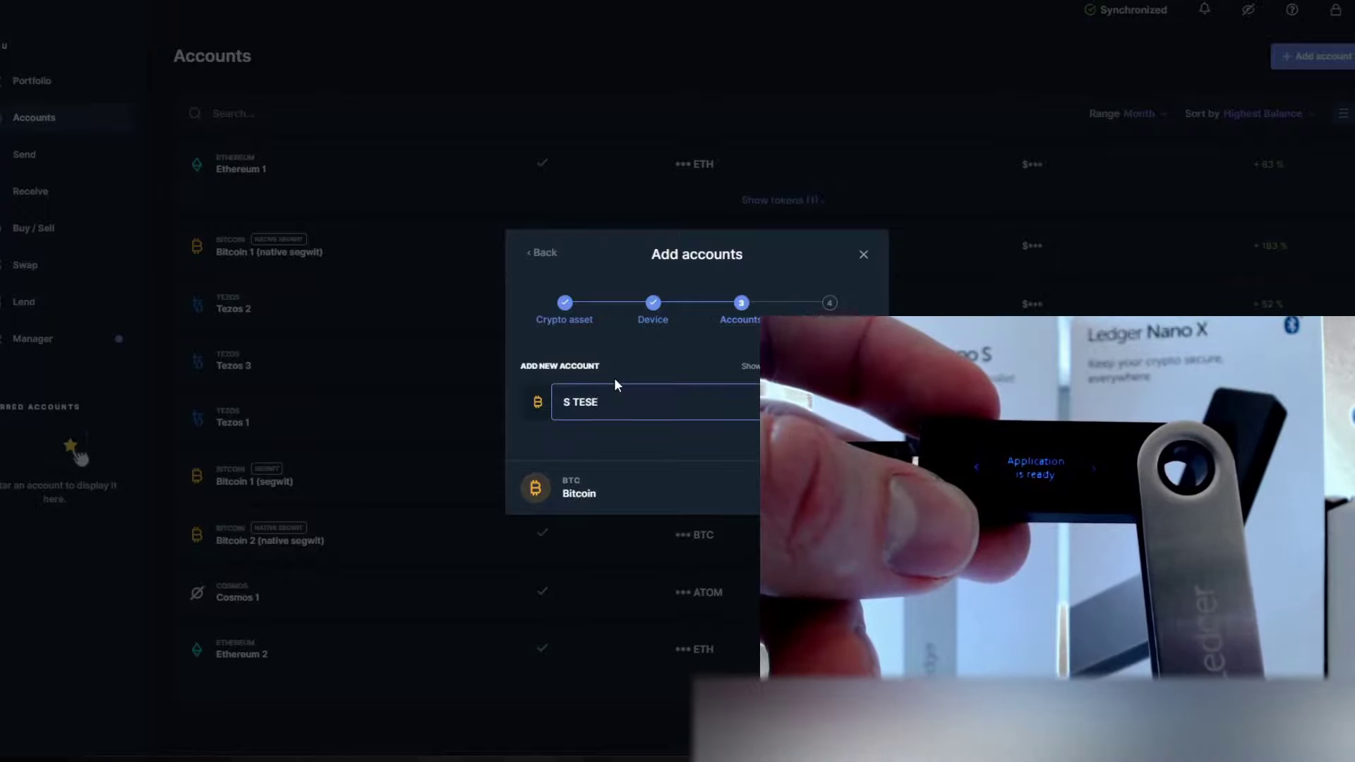
text( TEST )
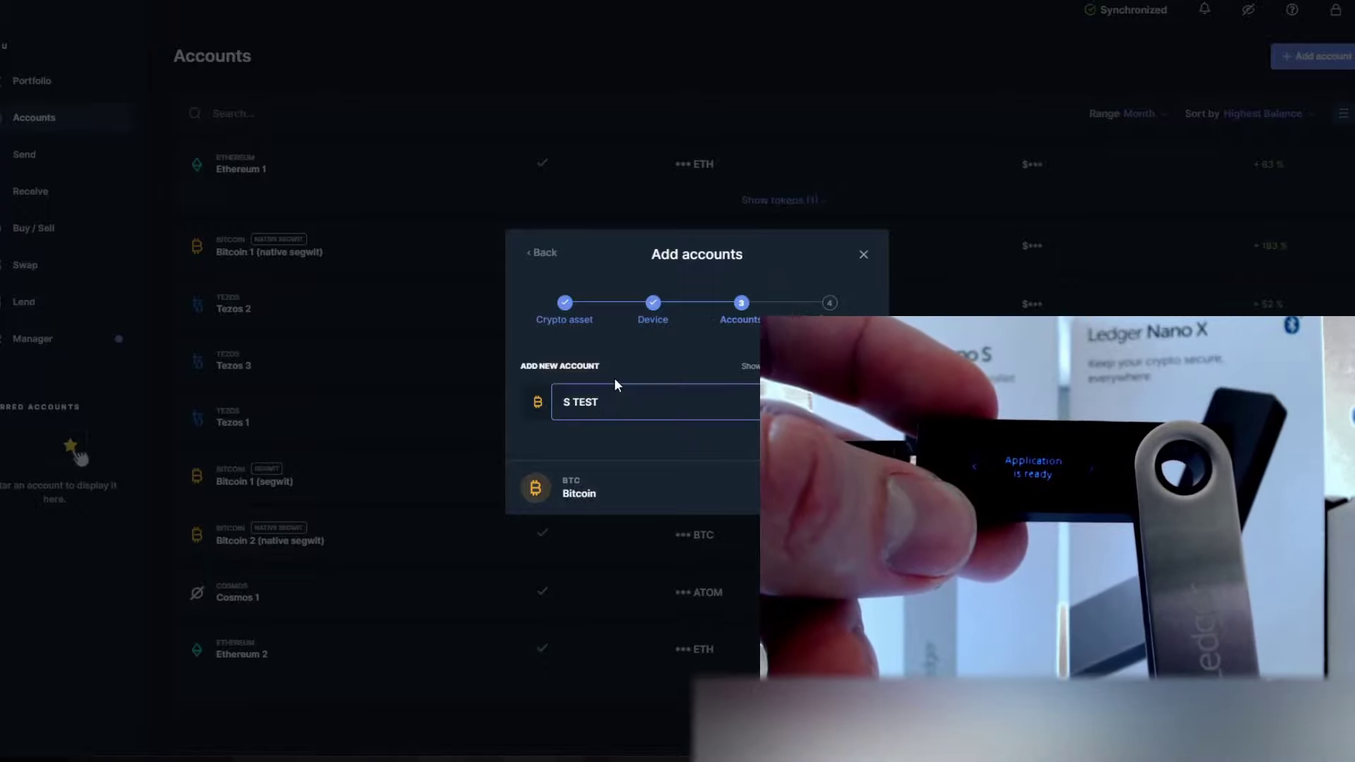
text(BTC)
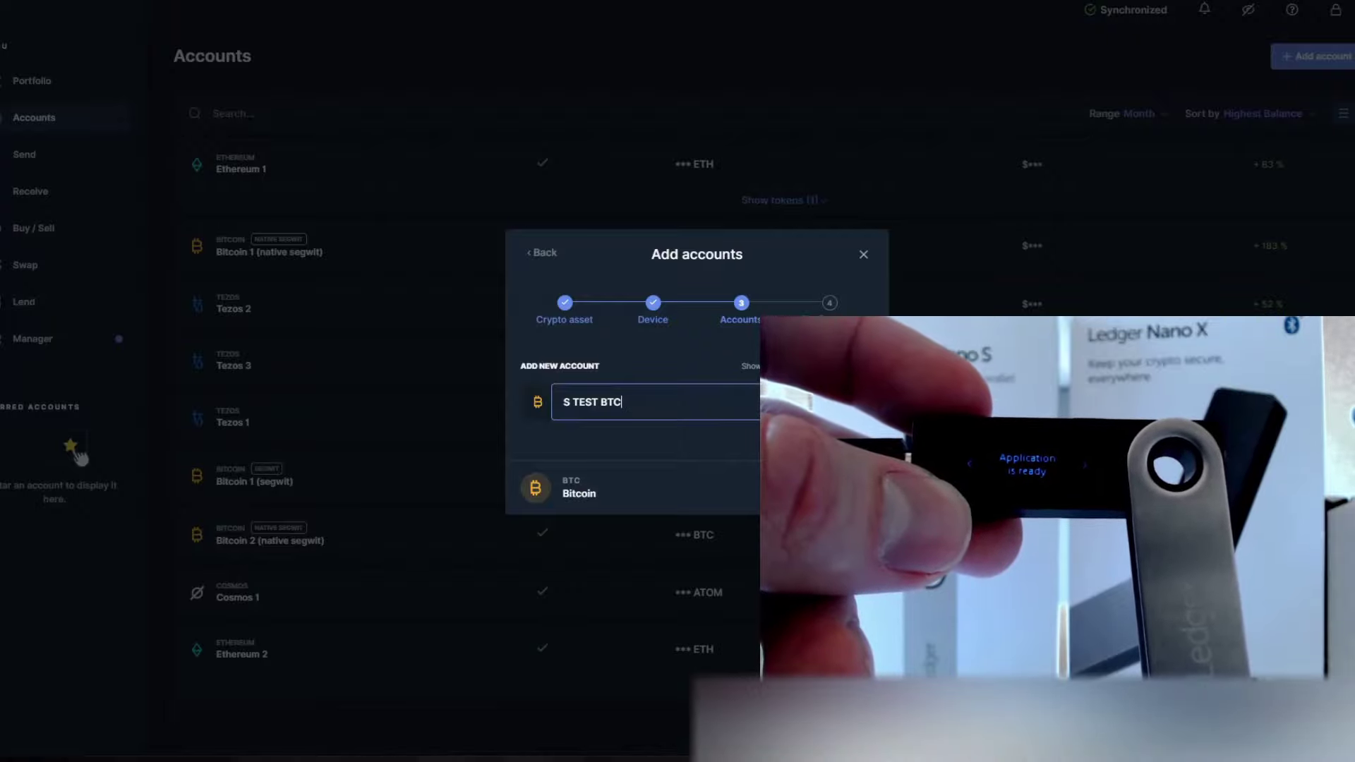
key(Return)
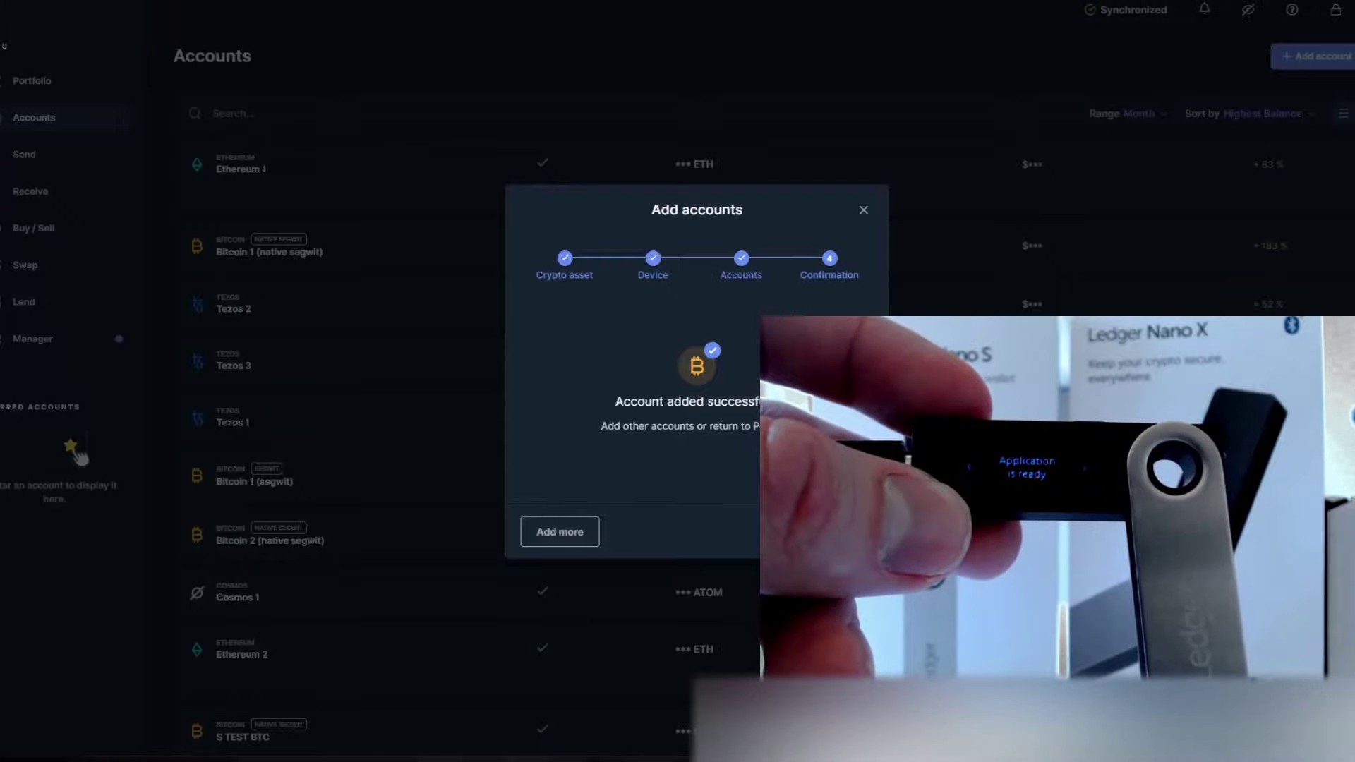
Dismiss the account-added confirmation and open the S TEST BTC account page
click(840, 531)
scroll(268, 539, down, 2)
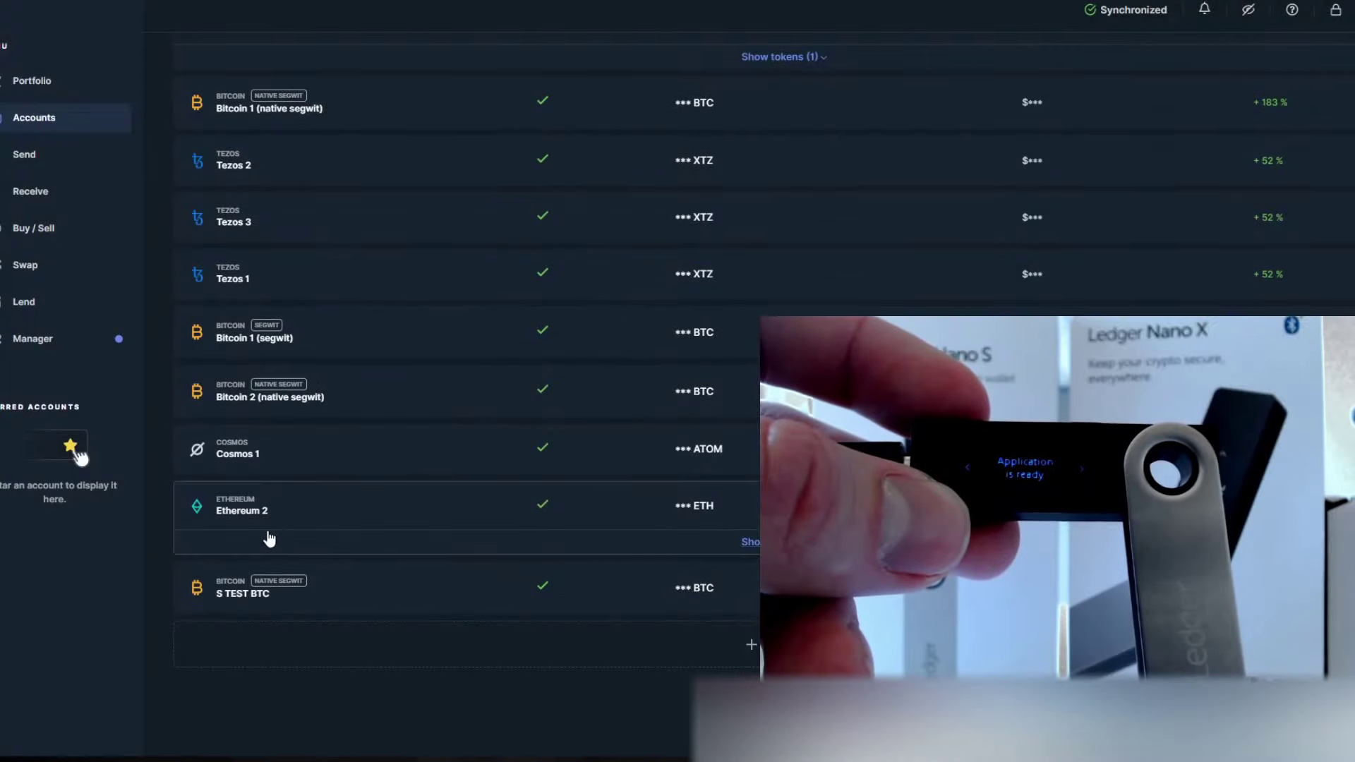
click(367, 596)
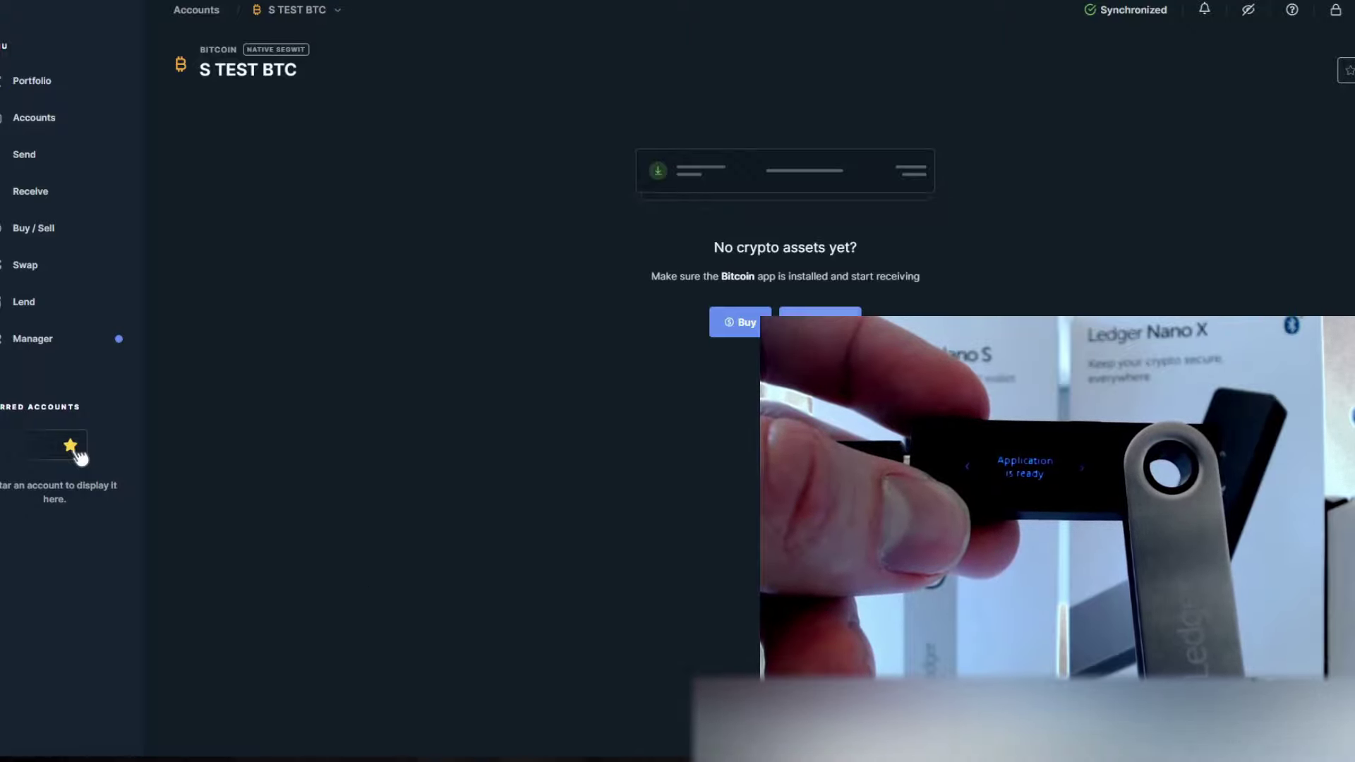
Verify the S TEST BTC receive address on the Nano S and copy it
click(820, 319)
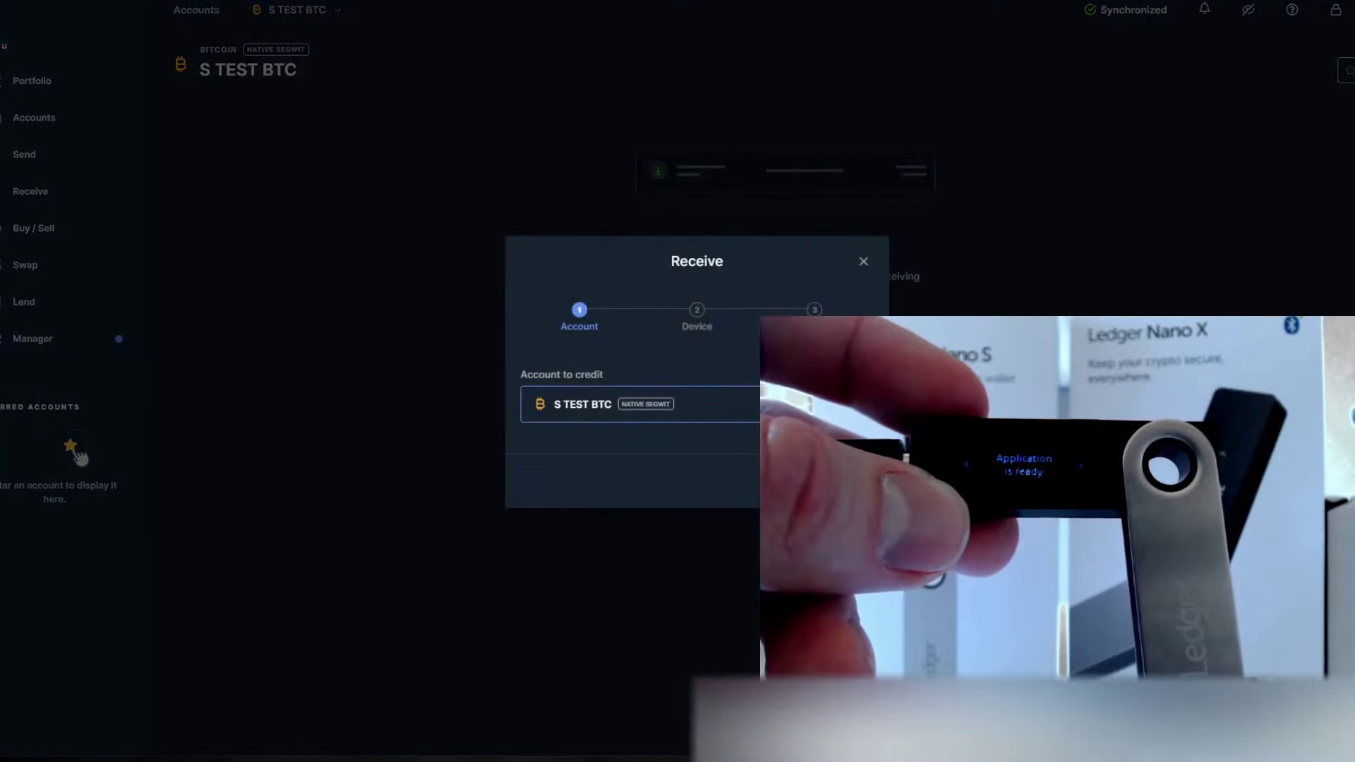
key(Return)
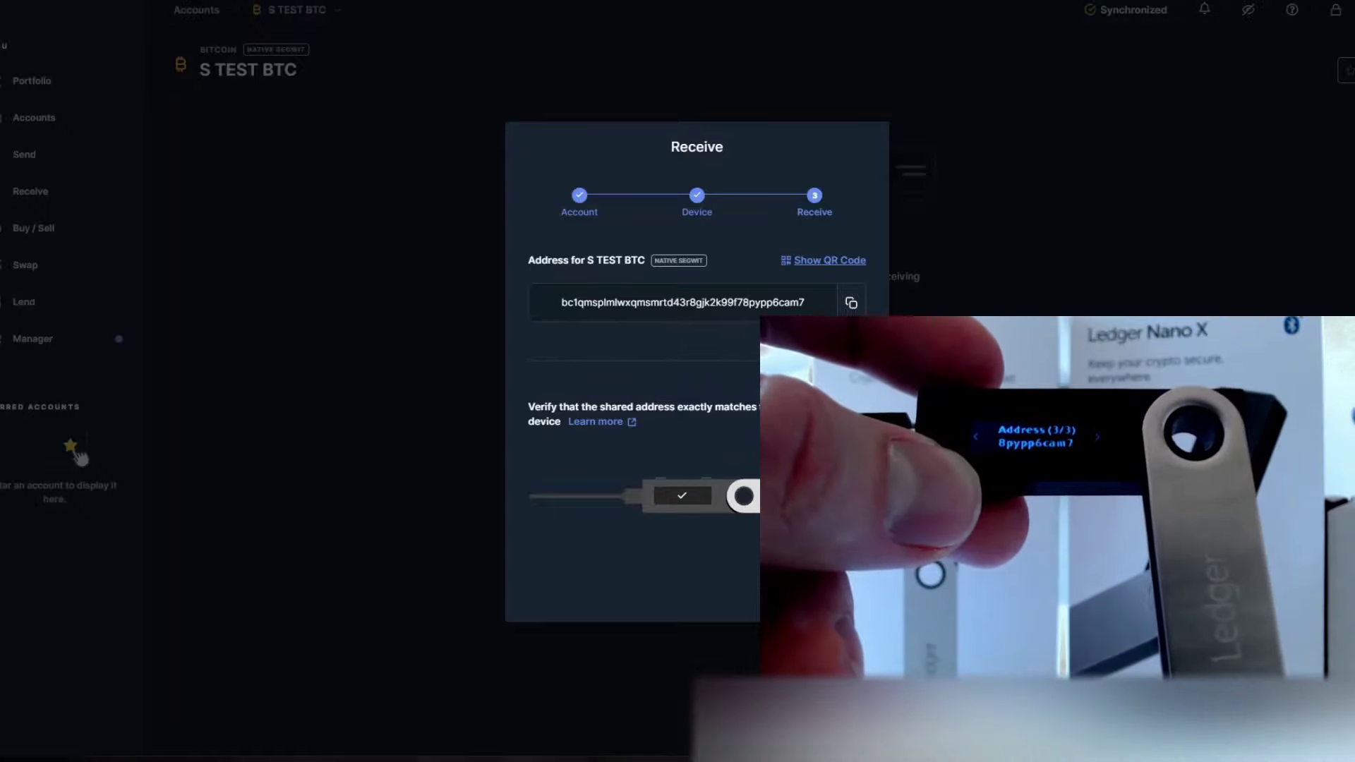
click(850, 300)
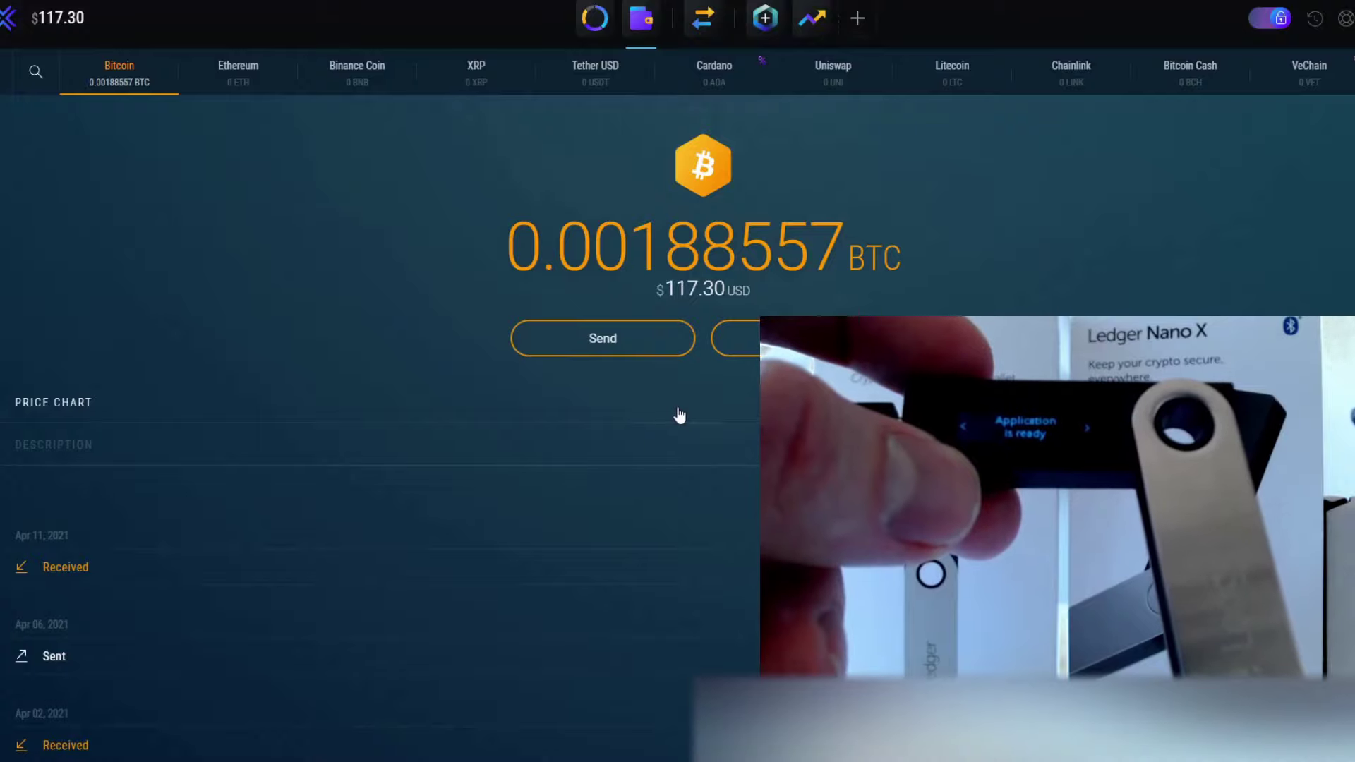
In Exodus, send the full 0.001728 BTC to the pasted Ledger receive address
click(625, 350)
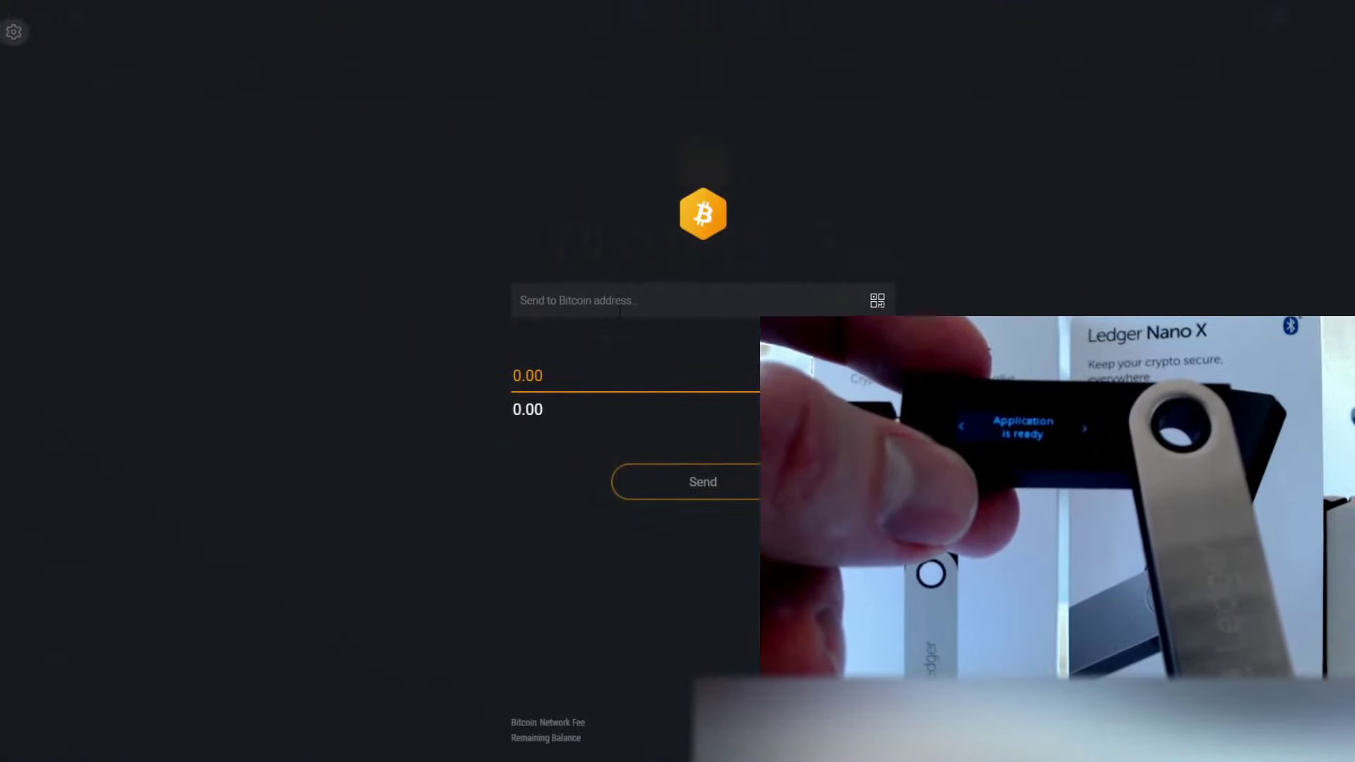
key(ctrl+v)
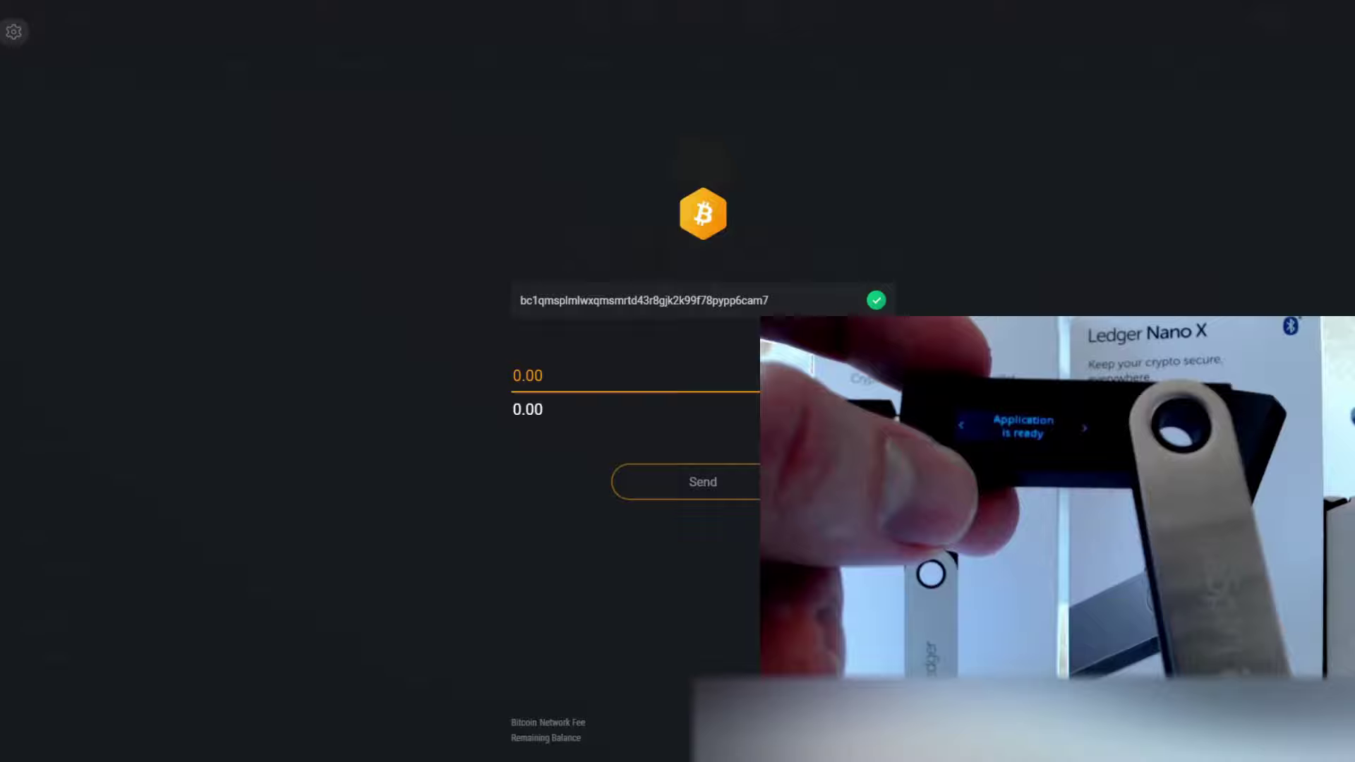
key(ctrl+v)
click(697, 479)
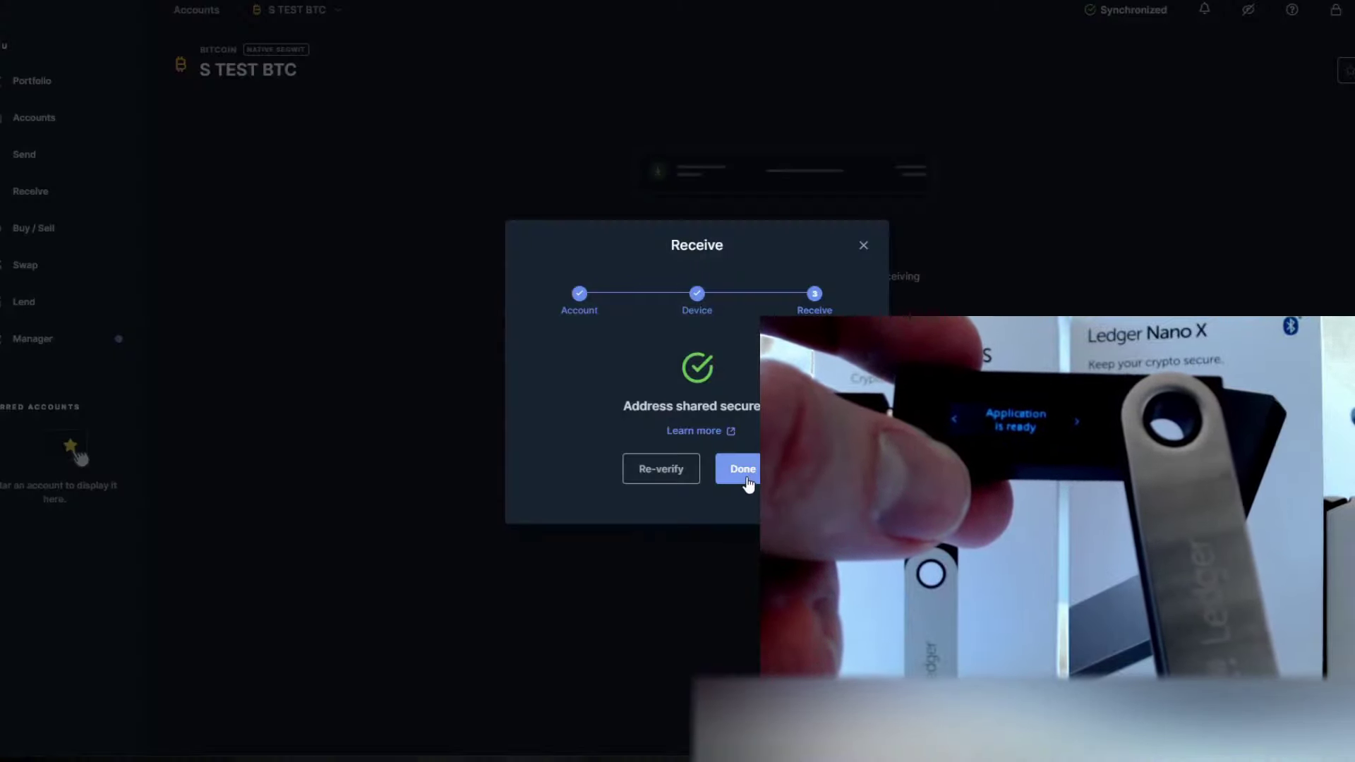
Close the Bitcoin receive flow with Done
click(741, 487)
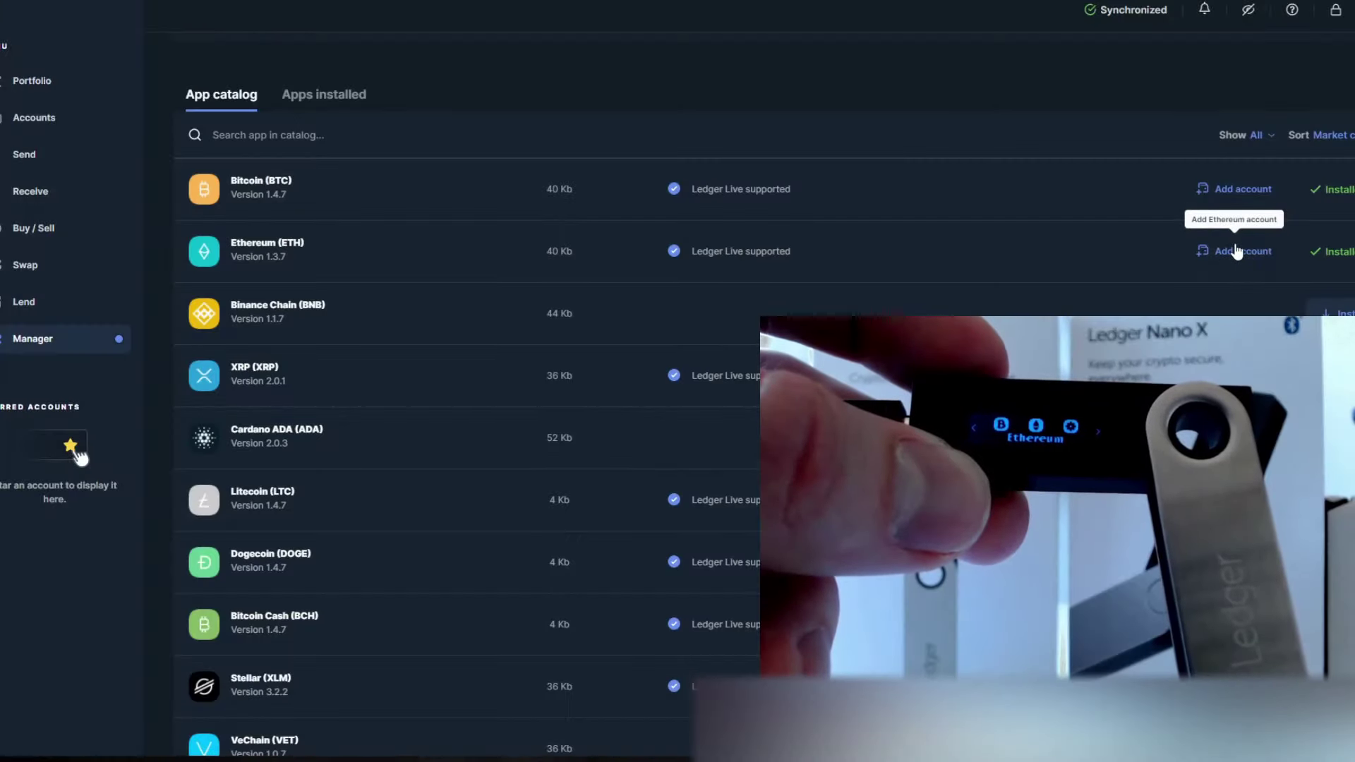
Add a new Ethereum account named 'S TEST ETH' and close the confirmation
click(1236, 252)
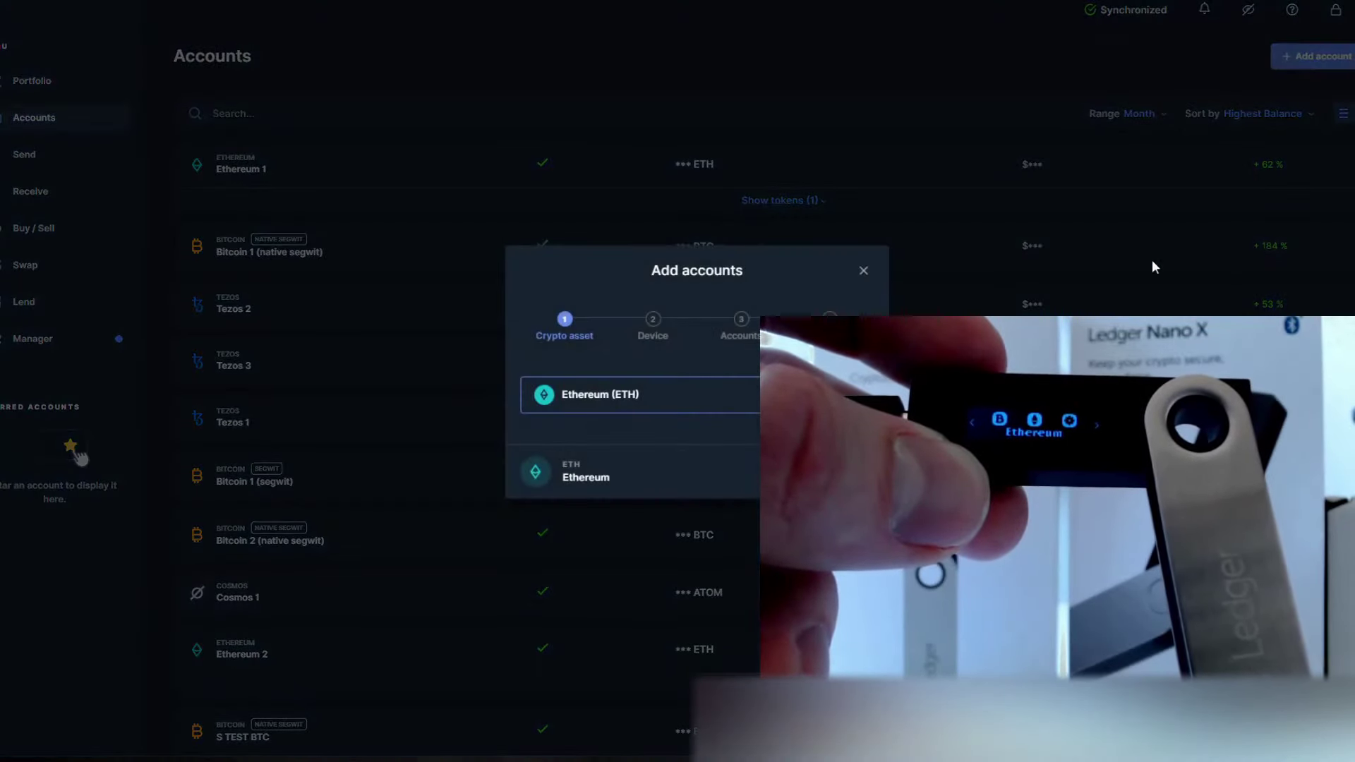
key(Return)
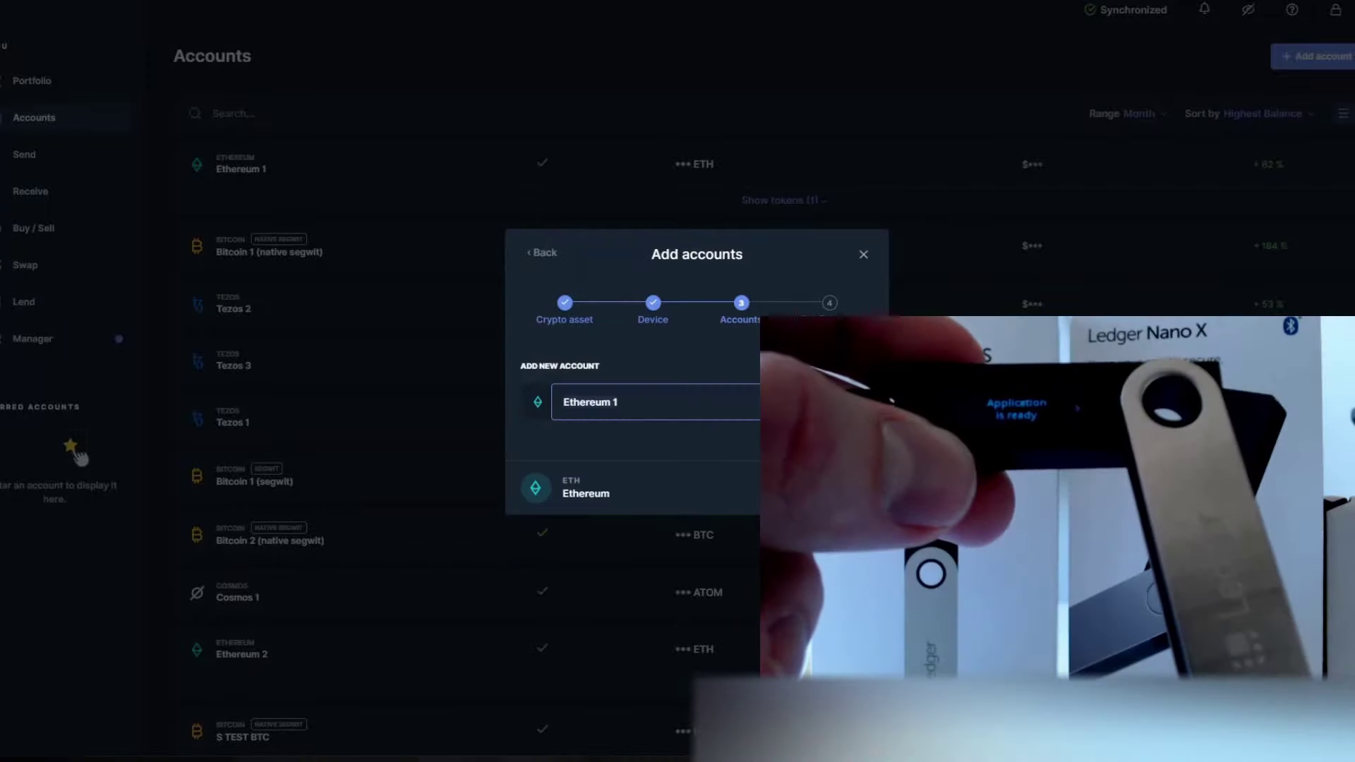
key(ctrl+a)
text(S)
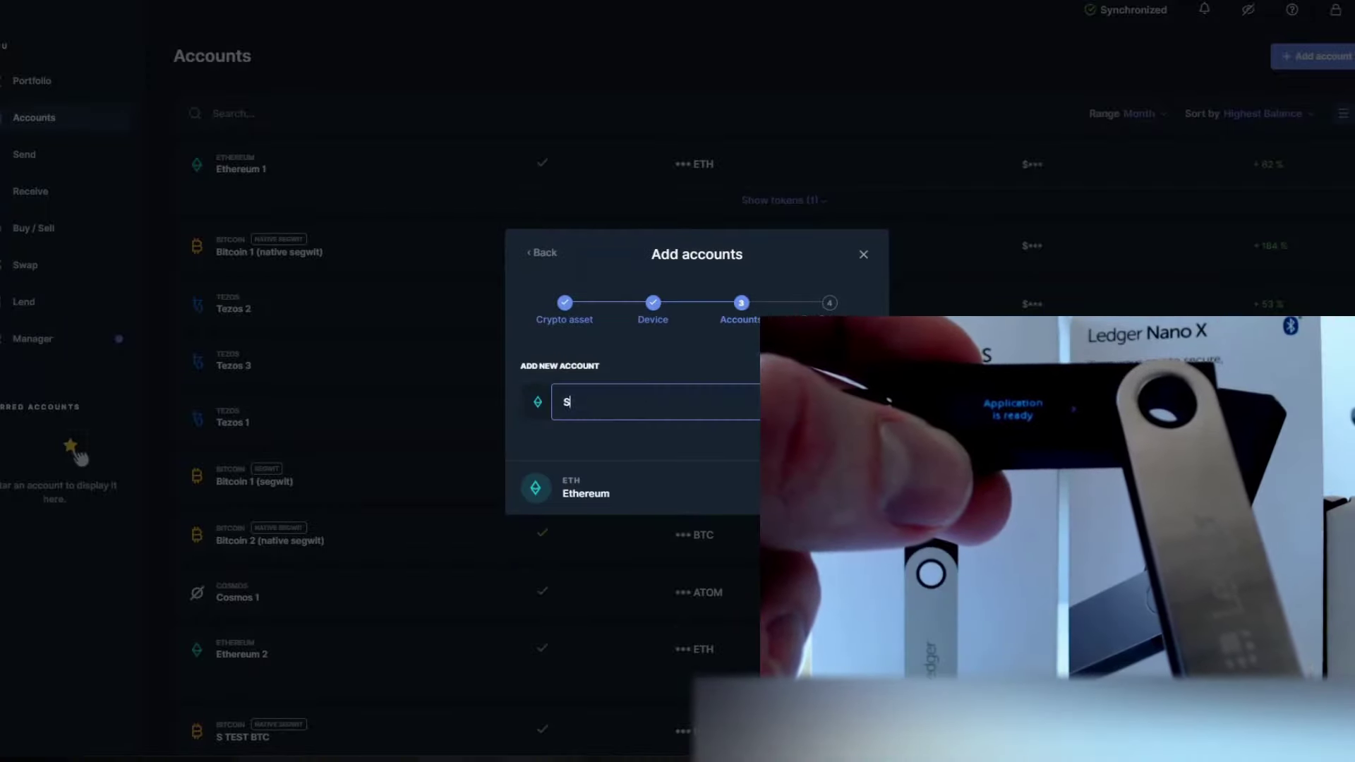
text( T)
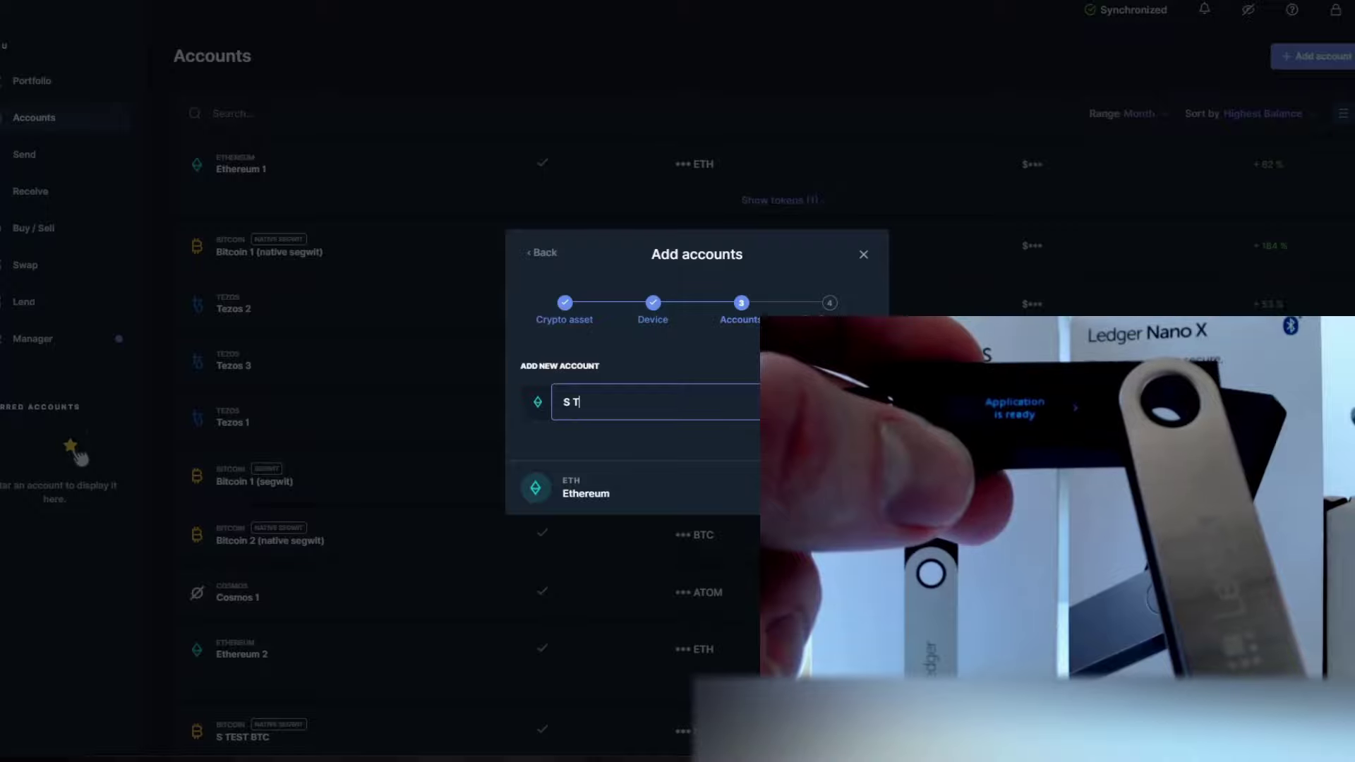
text(EST)
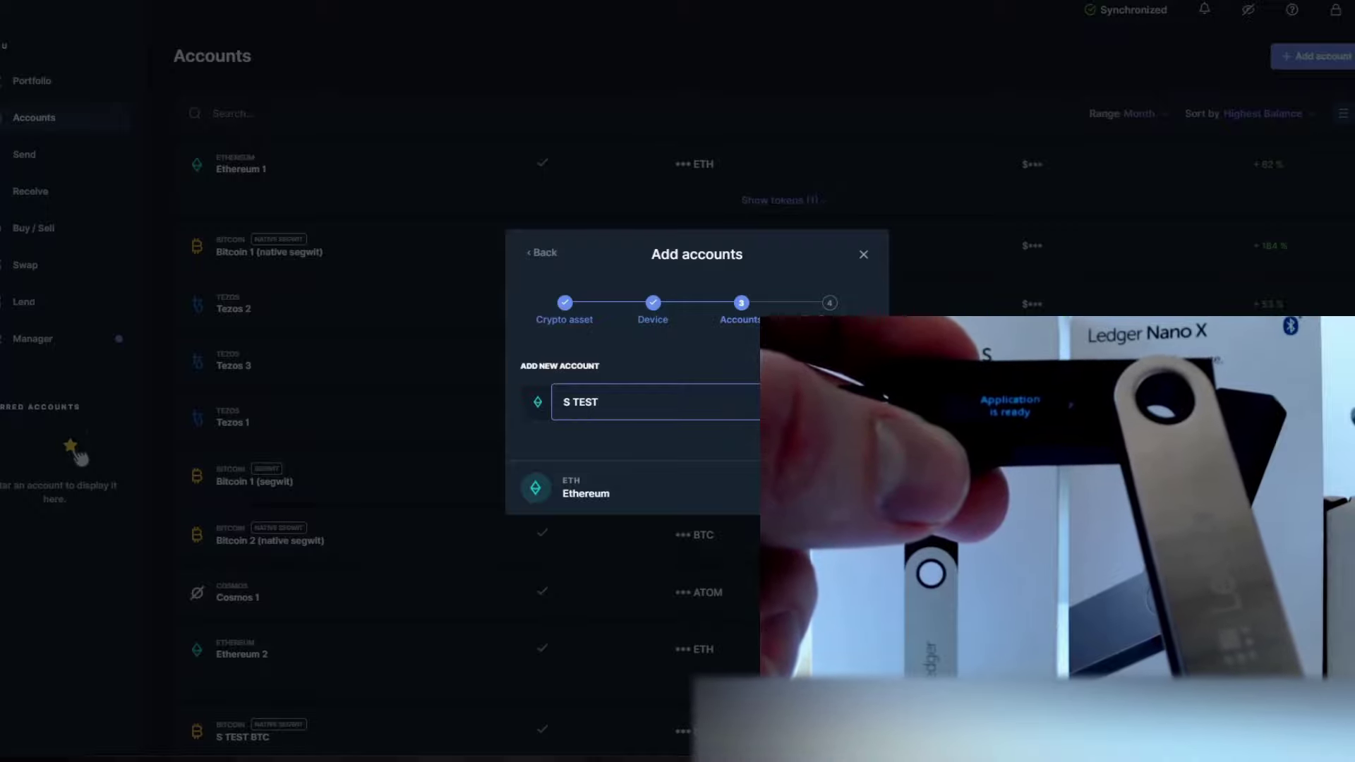
text( ETH)
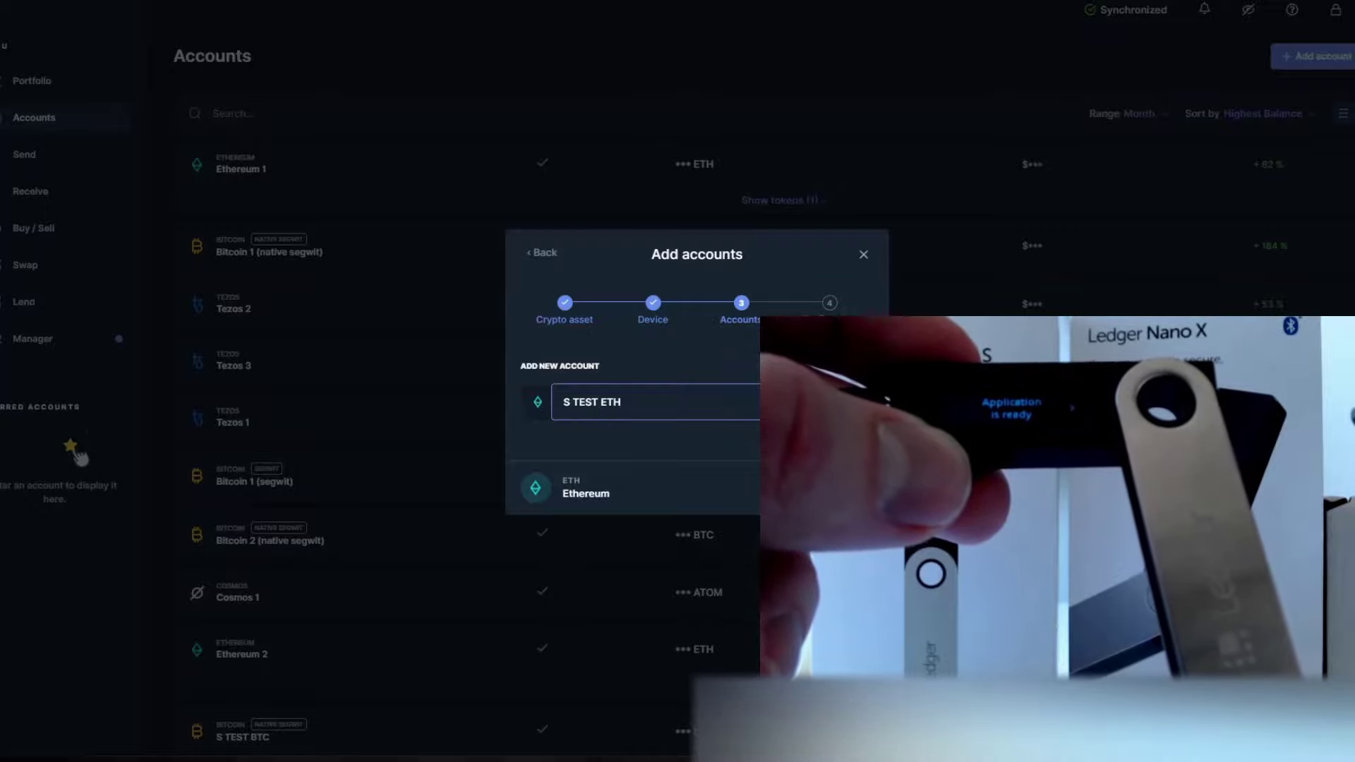
key(Return)
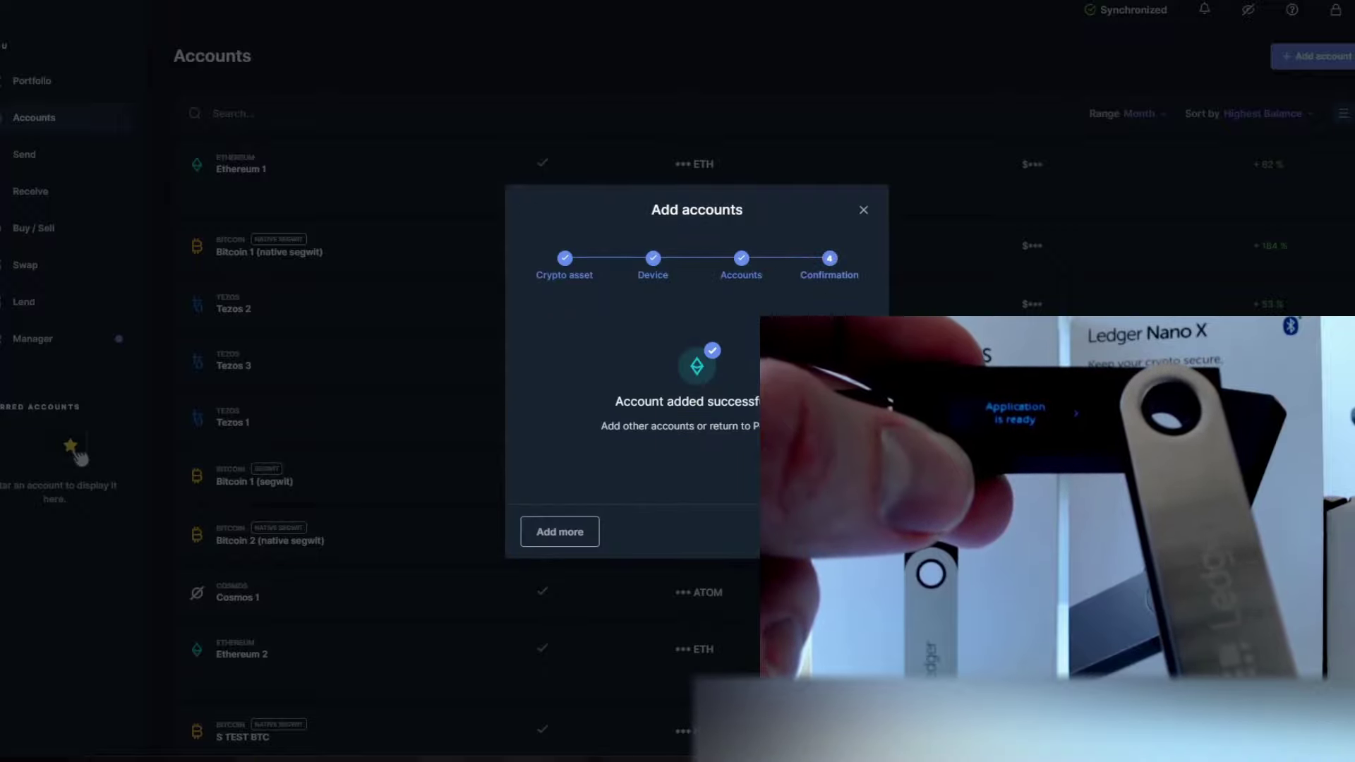
key(Escape)
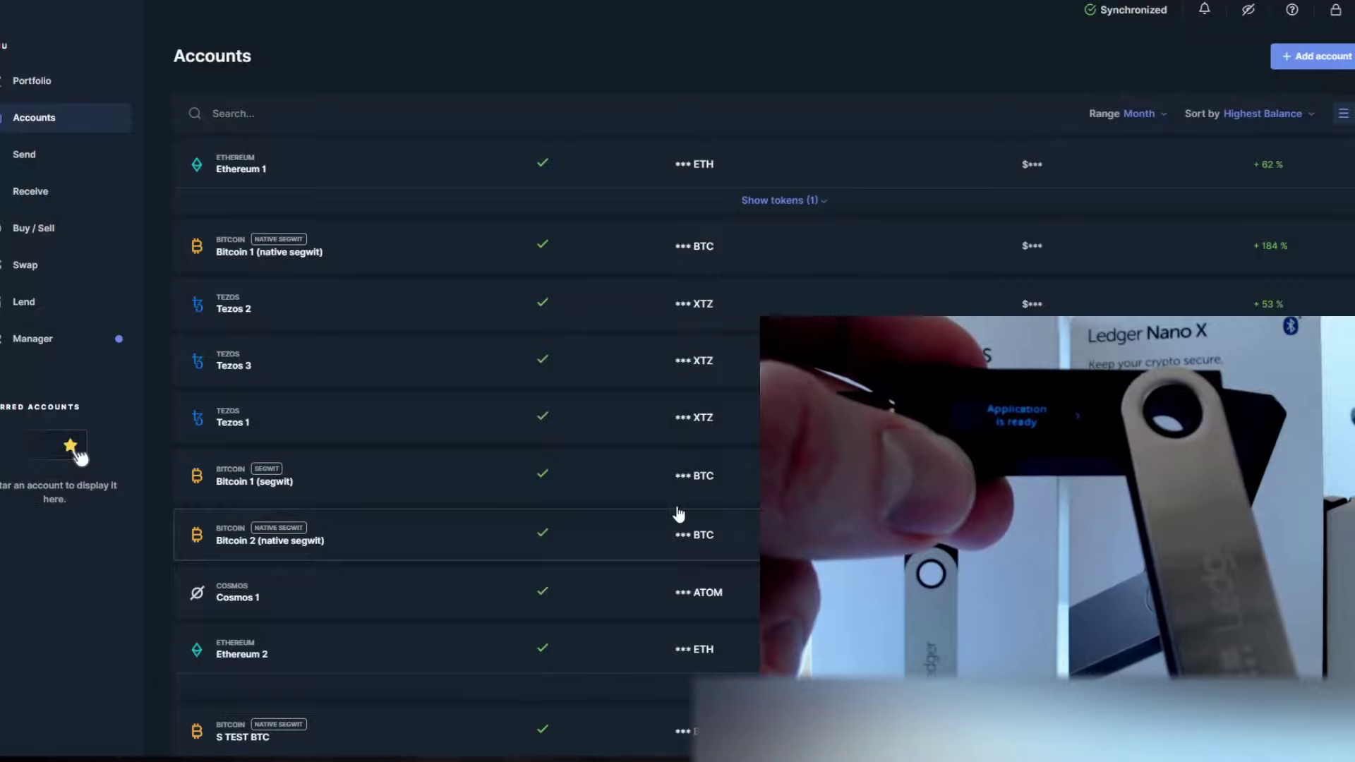
Receive into S TEST ETH, verify its address on the Nano S, then finish with Done
click(37, 197)
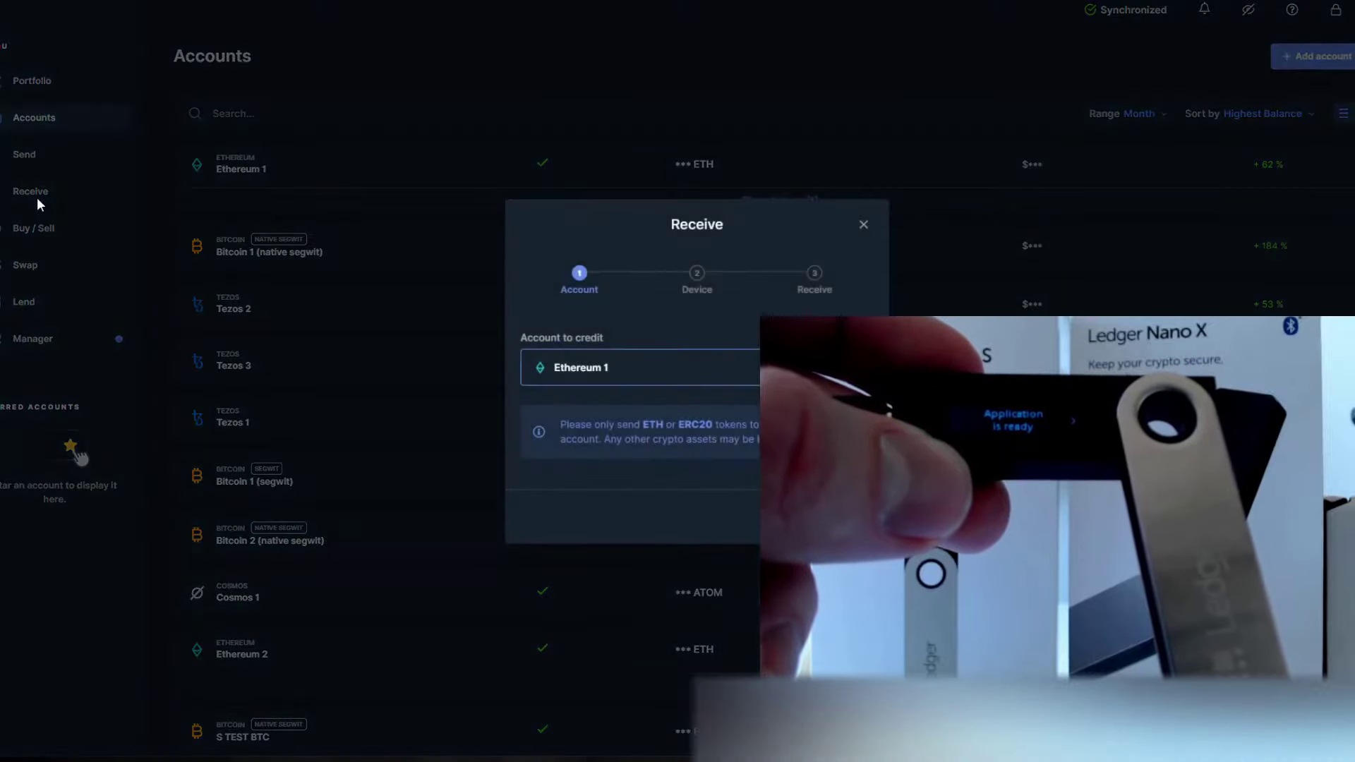
click(658, 367)
scroll(697, 426, down, 2)
scroll(698, 426, down, 3)
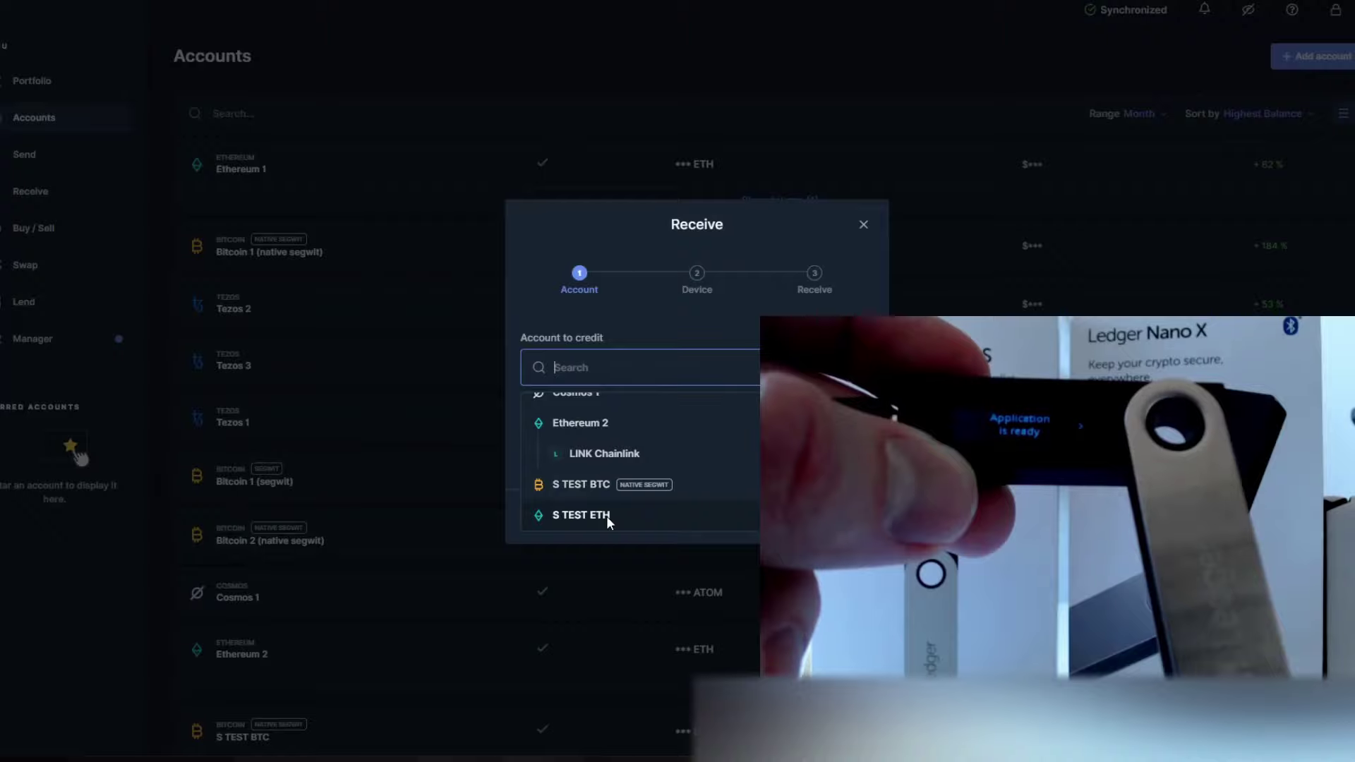
click(607, 515)
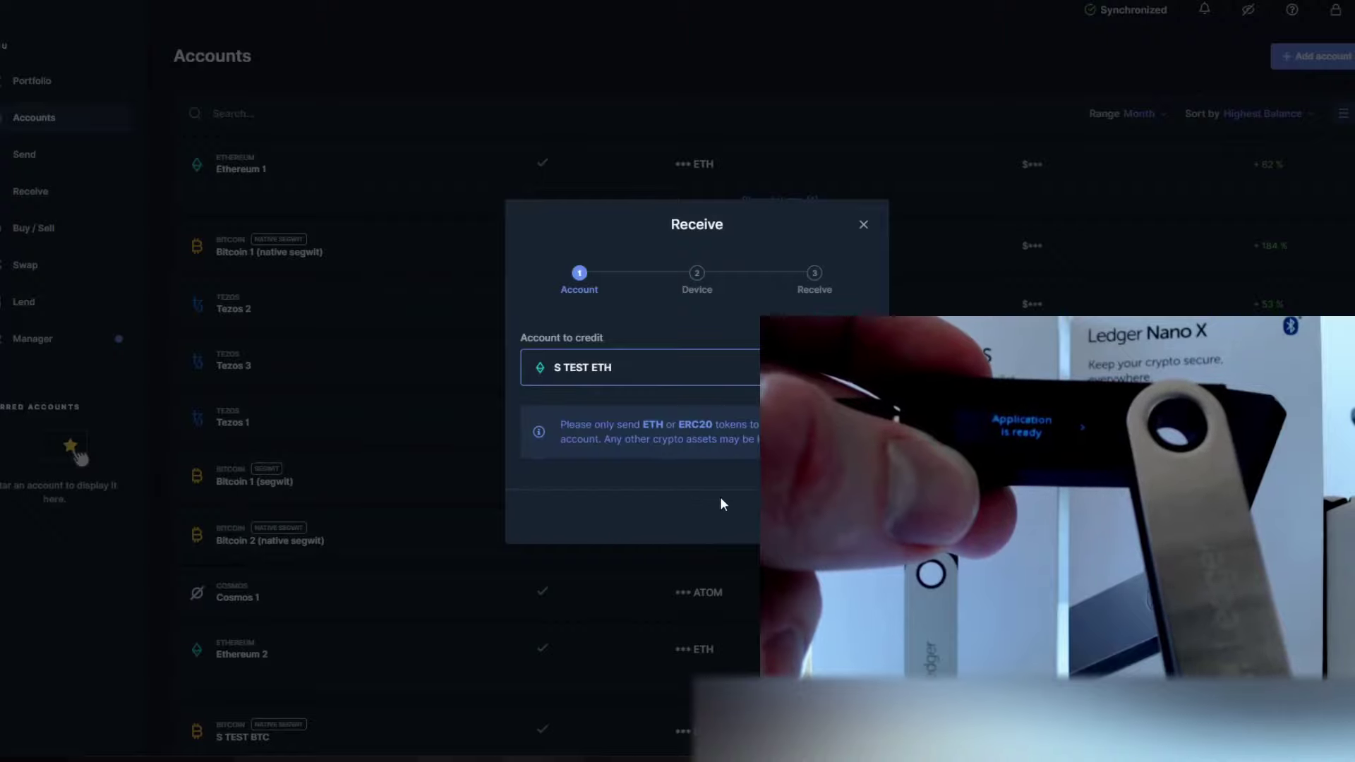
click(836, 516)
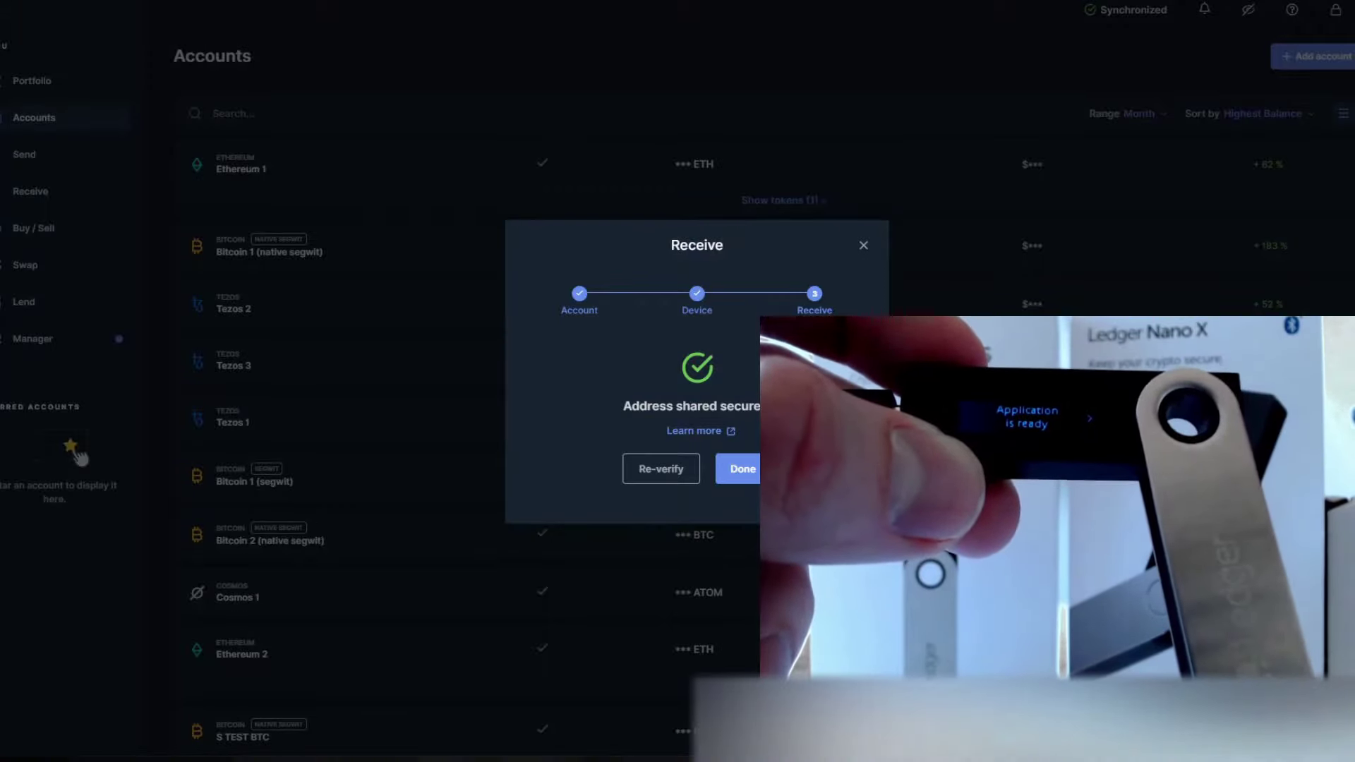
click(748, 471)
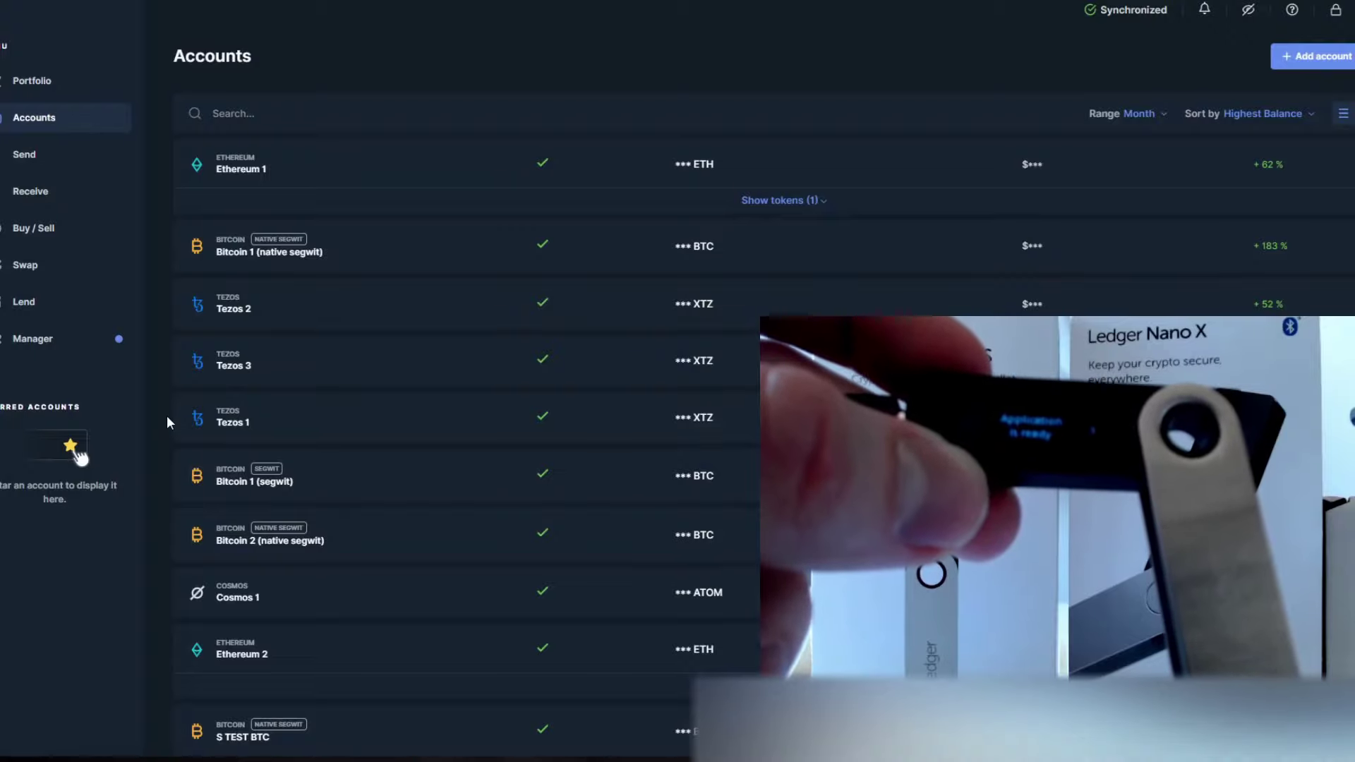
Open S TEST BTC and turn off discreet mode to reveal its 0.001728 BTC balance
scroll(332, 265, down, 1)
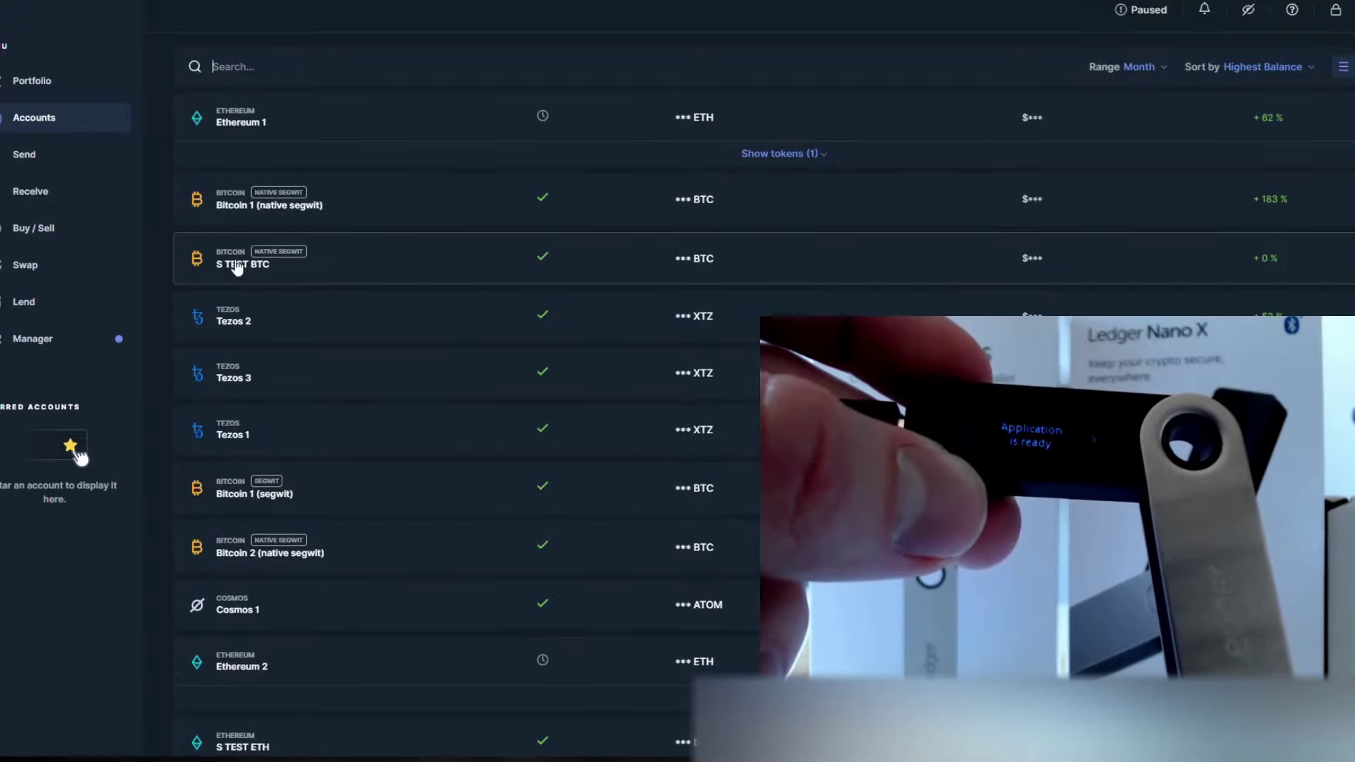
click(340, 261)
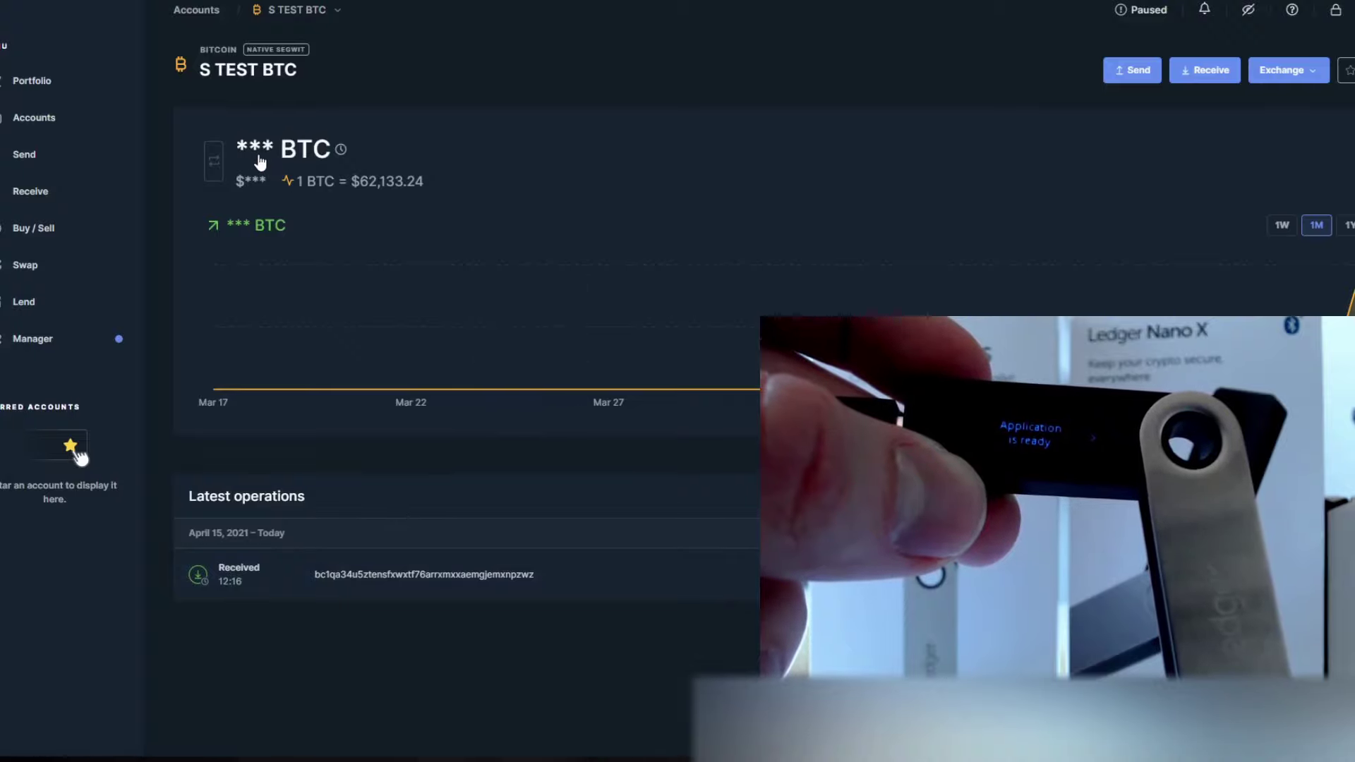
click(1248, 10)
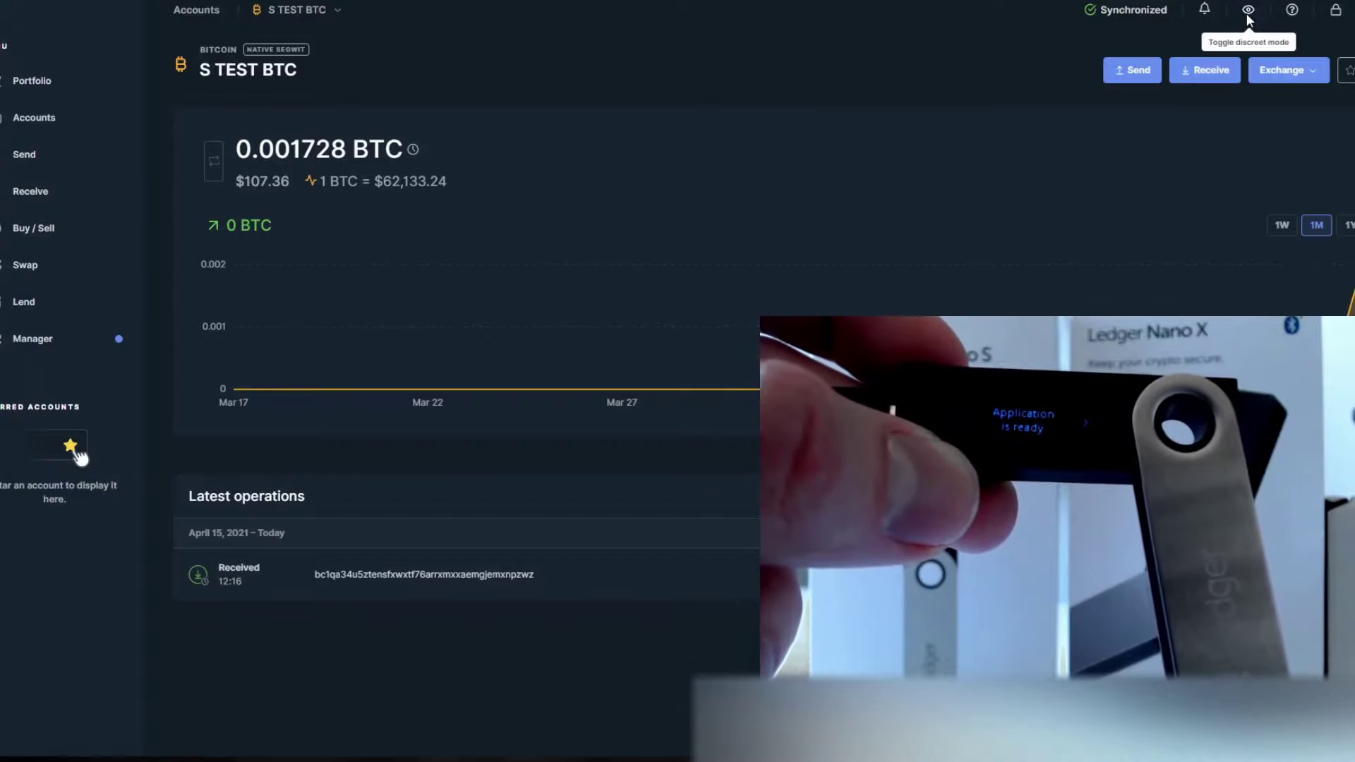
Start a send from S TEST BTC, paste the recipient Bitcoin address, and advance to Amount
click(34, 159)
click(651, 342)
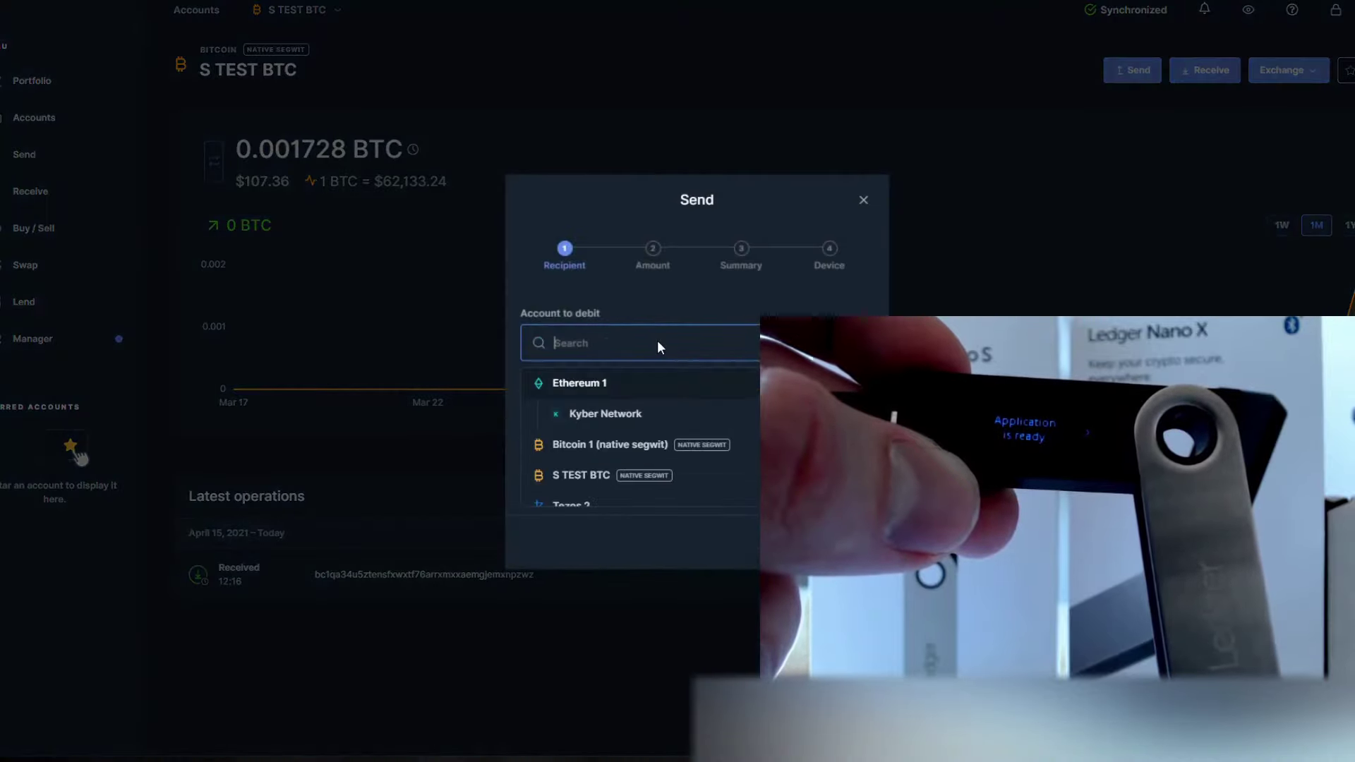
click(601, 477)
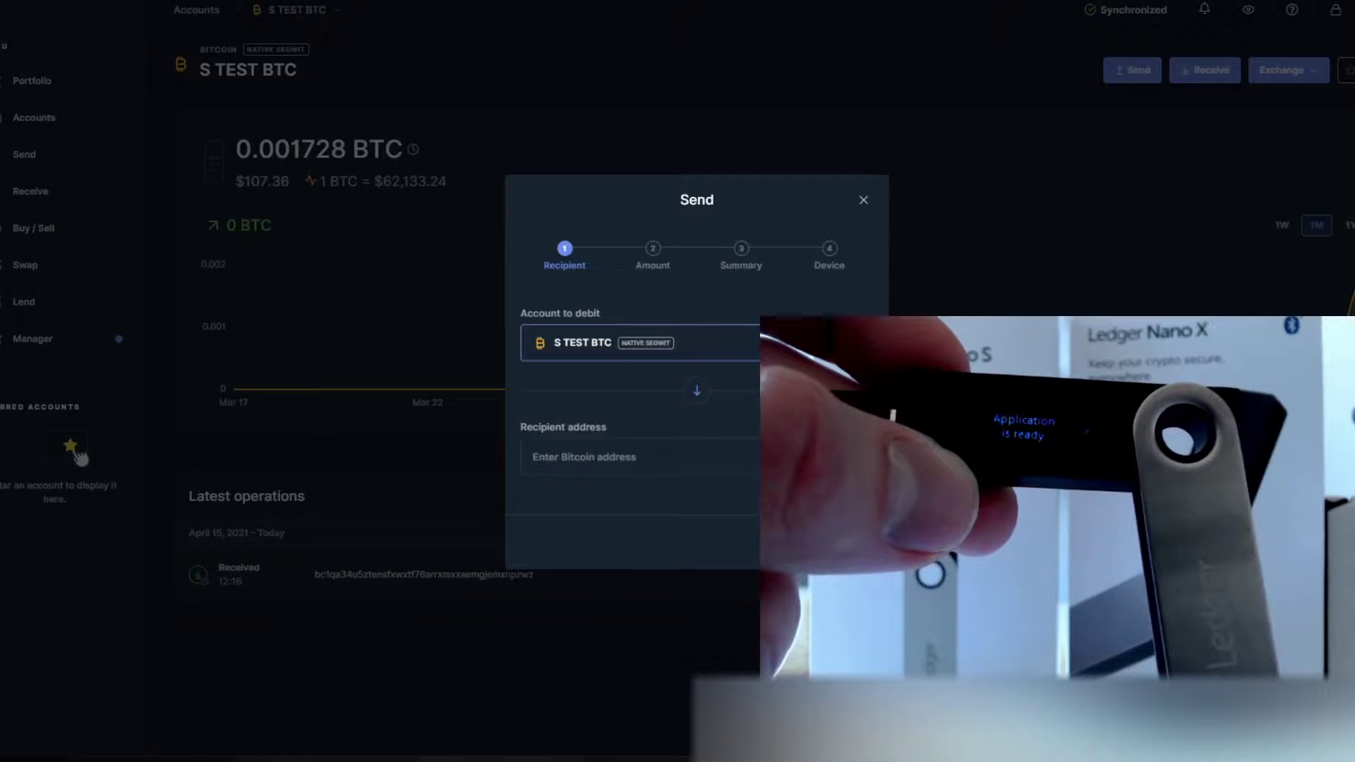
click(692, 454)
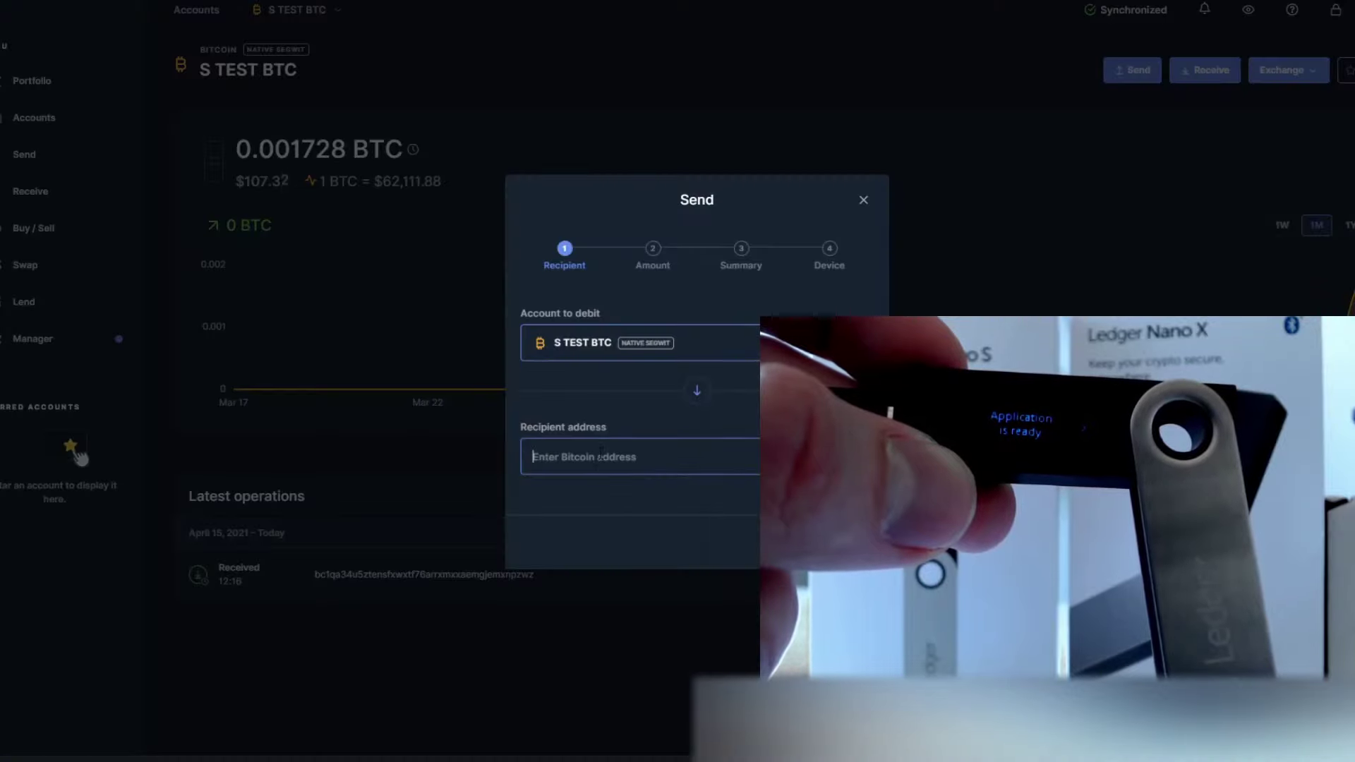
text(bc1qa34u5ztensfxwxtf76arrxmxxaemgjemxnpzwz)
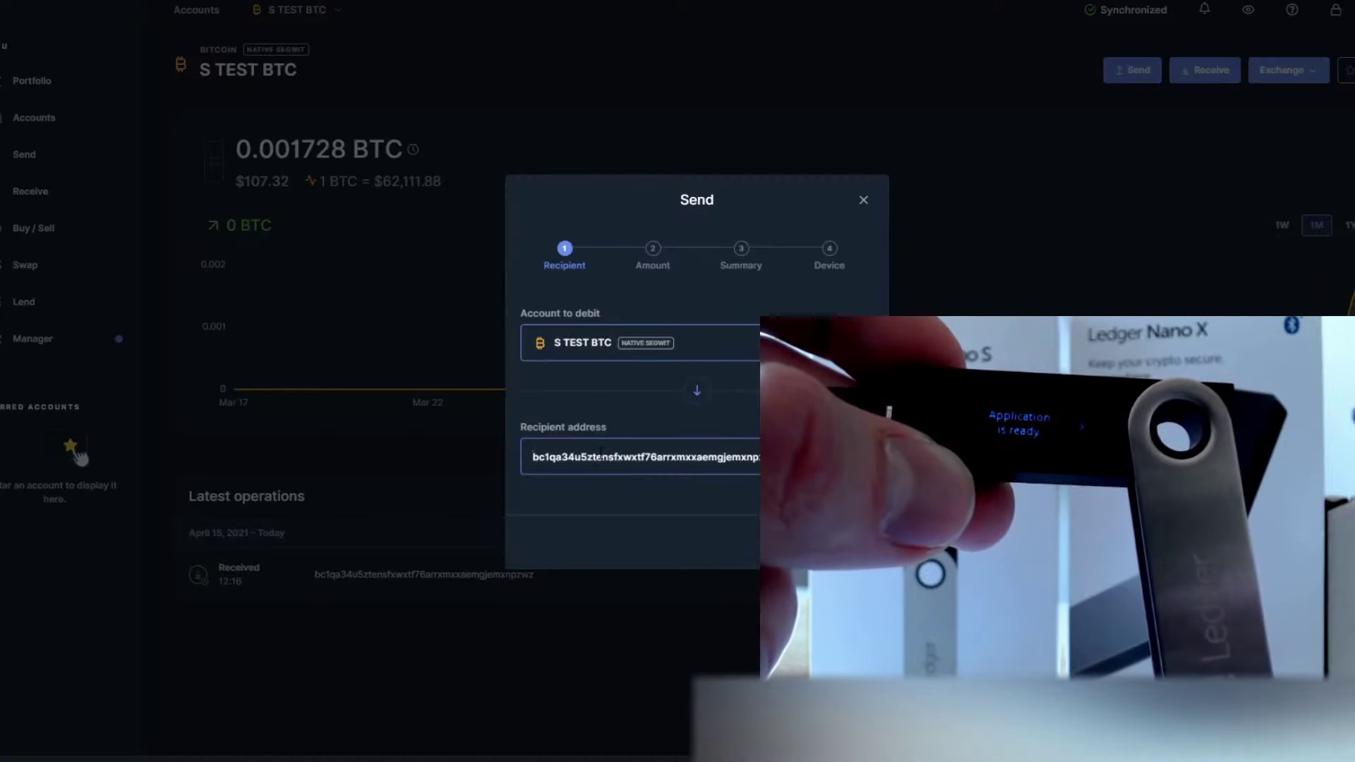
key(Return)
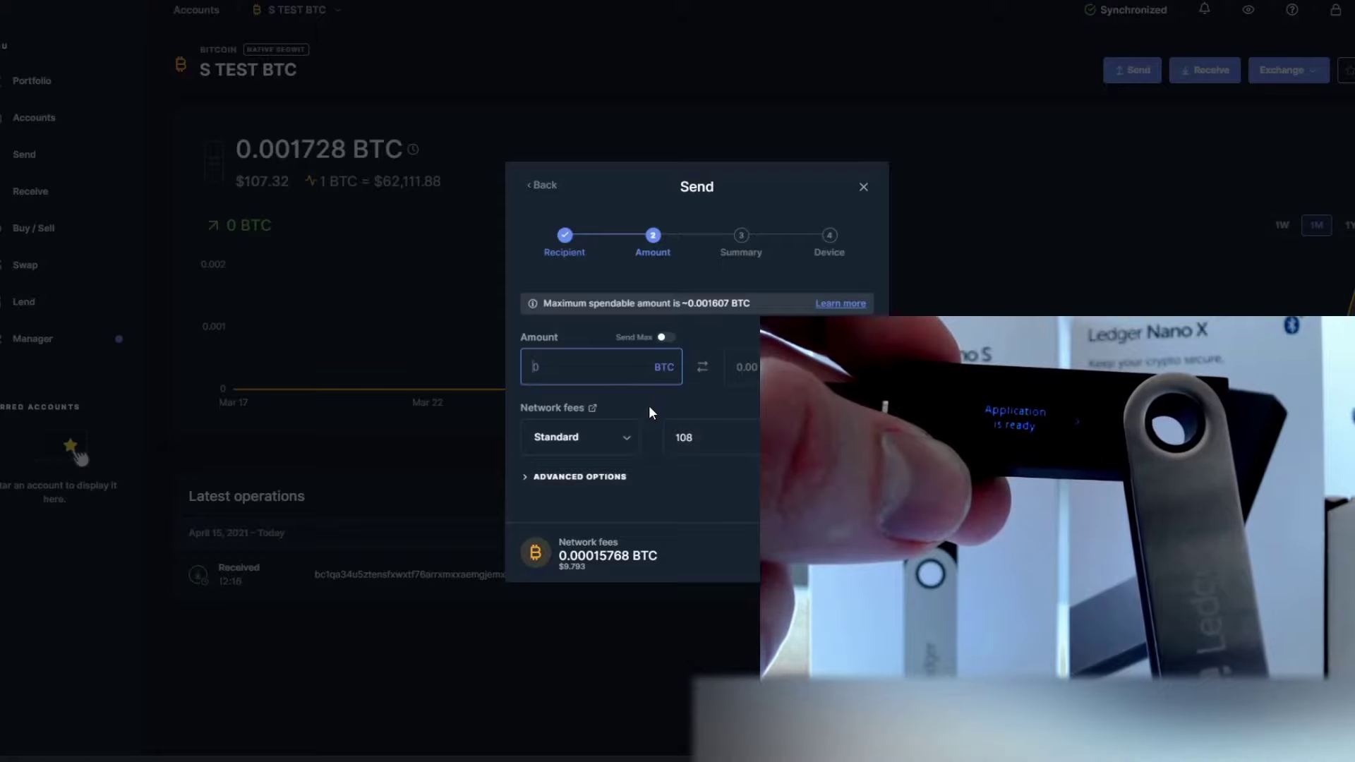
Send the maximum 0.00160704 BTC with Standard network fees and continue to the Summary
click(663, 338)
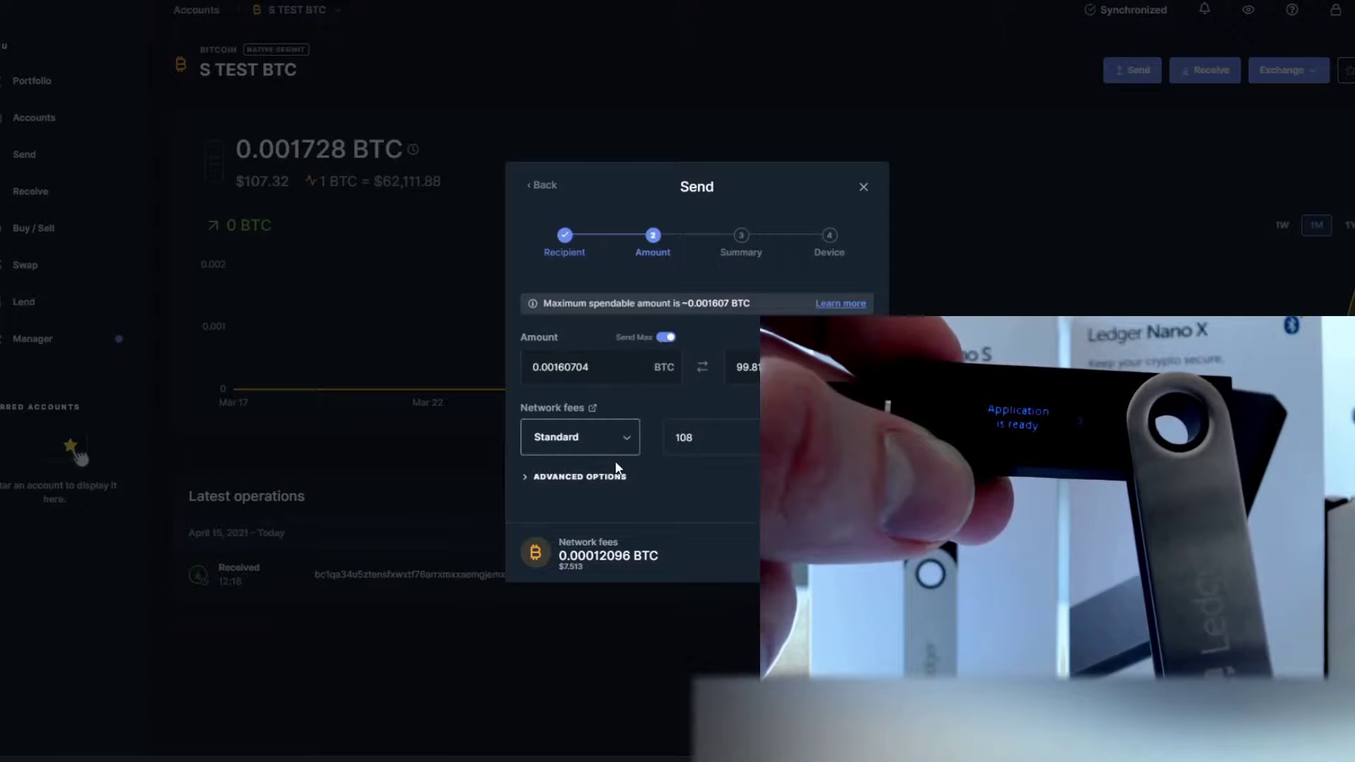
click(628, 440)
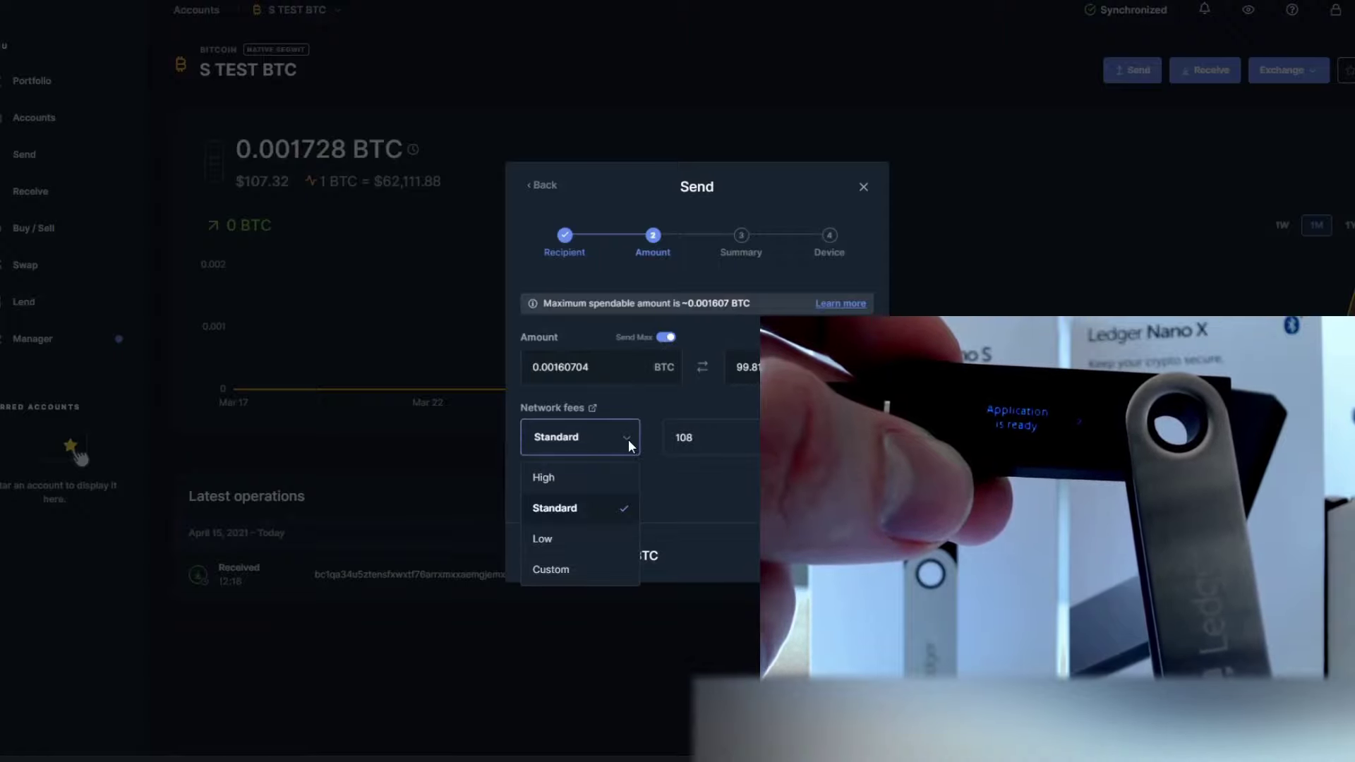
click(628, 439)
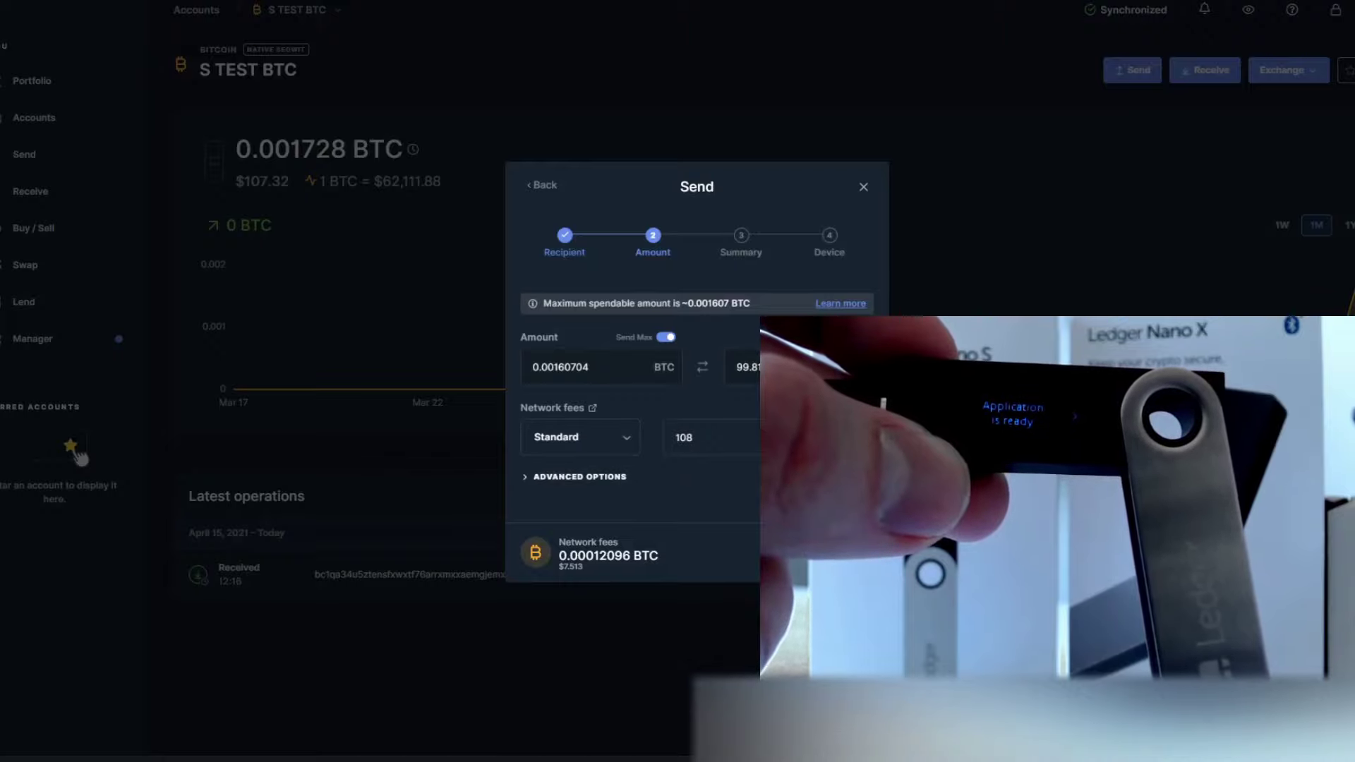
click(843, 554)
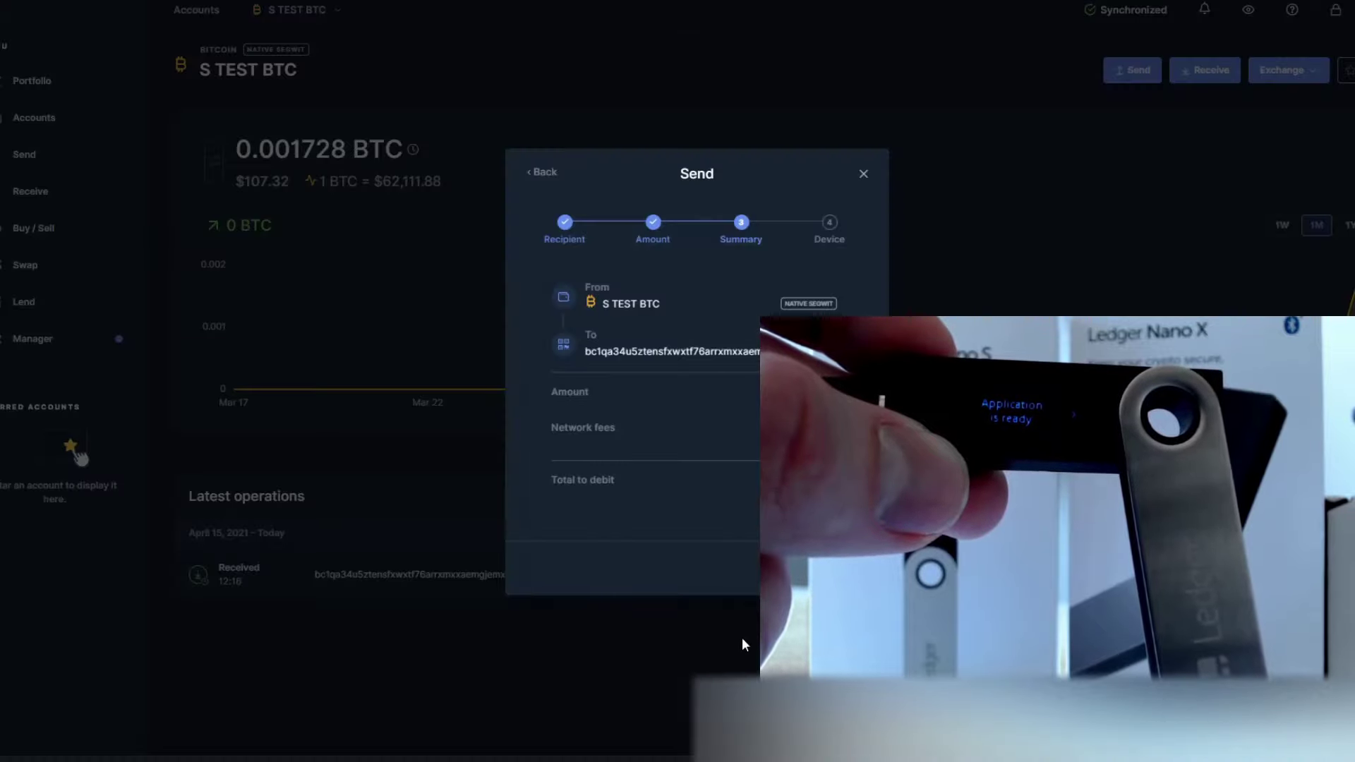
Continue from the Summary to the Device step to confirm the send on the Nano S
click(843, 568)
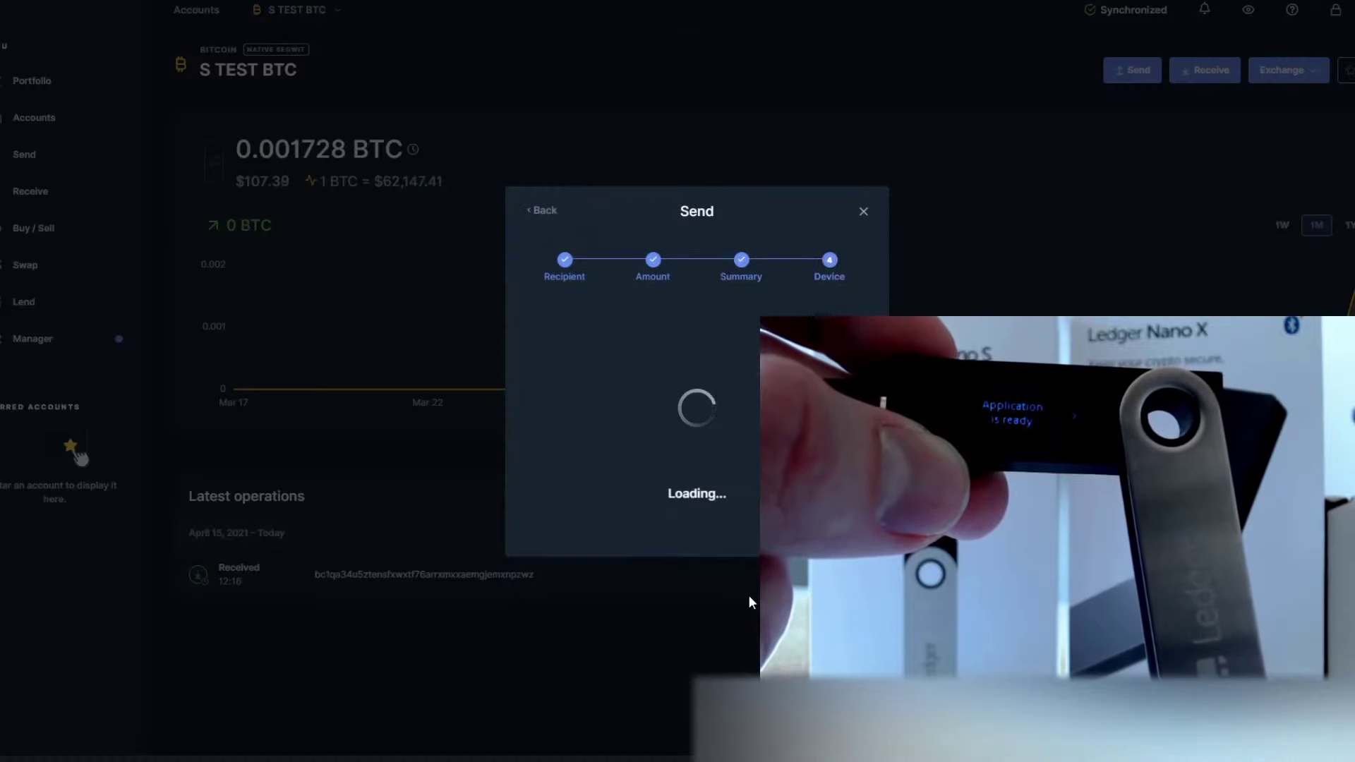